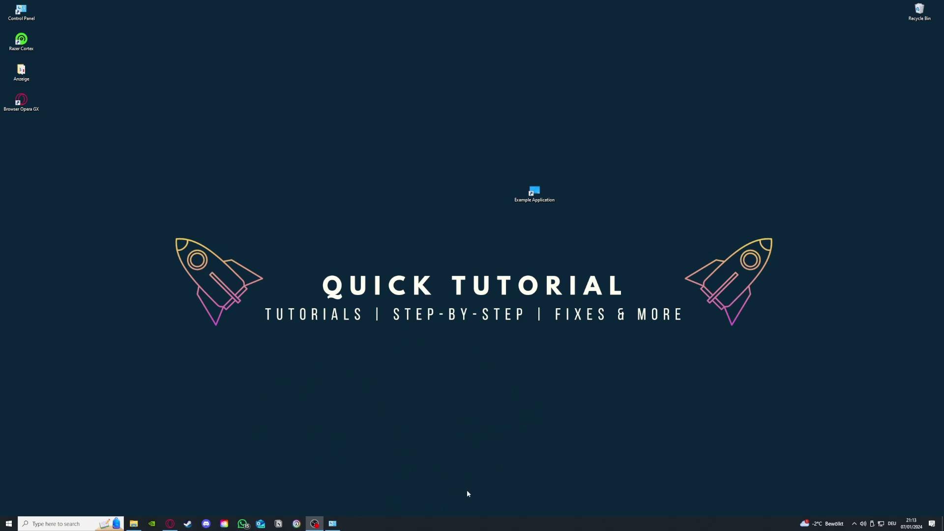
Launch Task Manager from the taskbar menu and maximize it.
{"action": "right_click", "coordinate": [490, 527]}
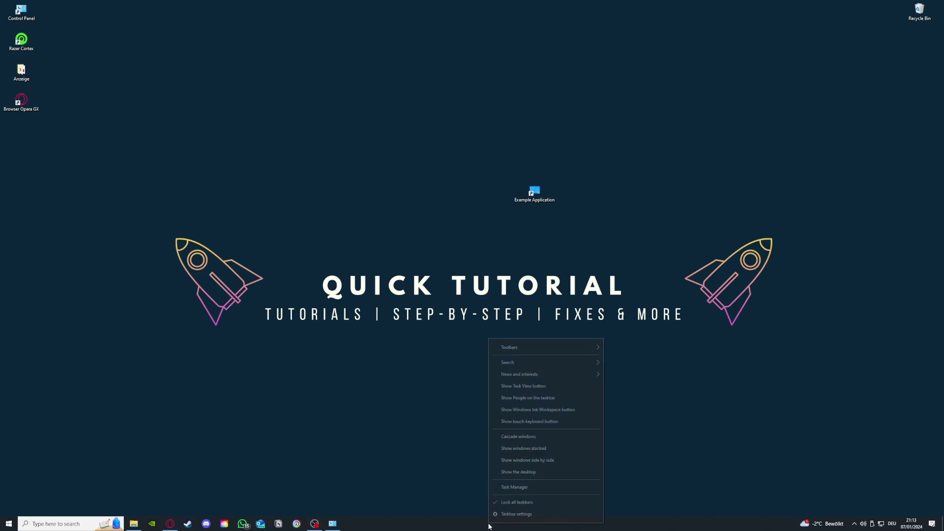
{"action": "left_click", "coordinate": [536, 487]}
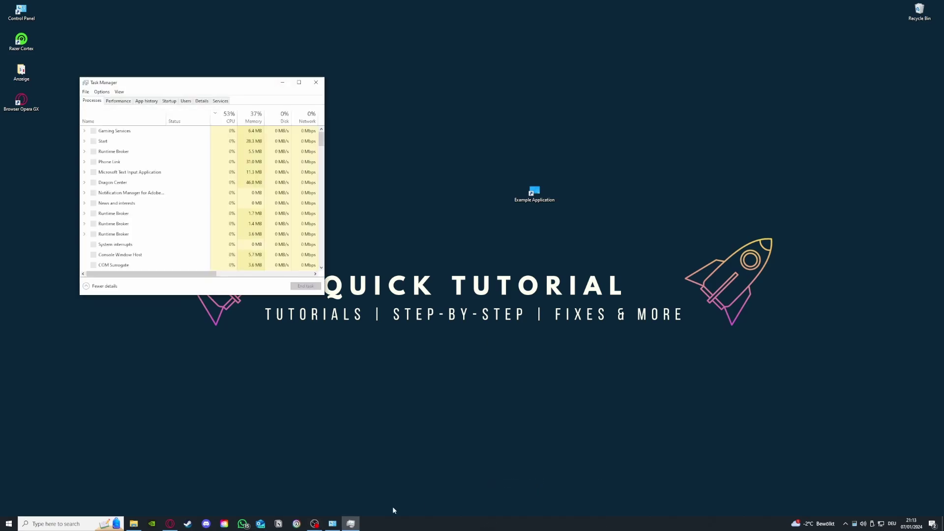
{"action": "left_click", "coordinate": [299, 82]}
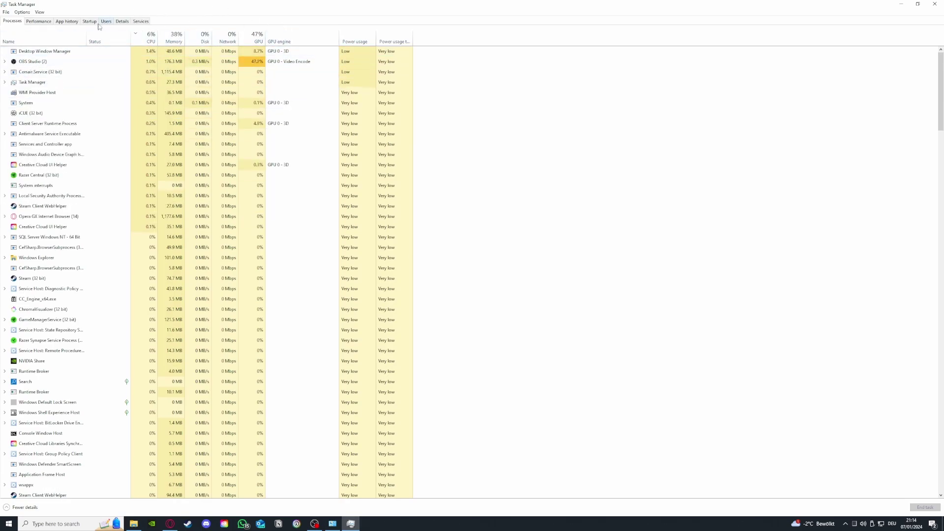
Sort processes by GPU usage and expand OBS Studio to show its child processes.
{"action": "scroll", "coordinate": [109, 206], "scroll_direction": "down", "scroll_amount": 6}
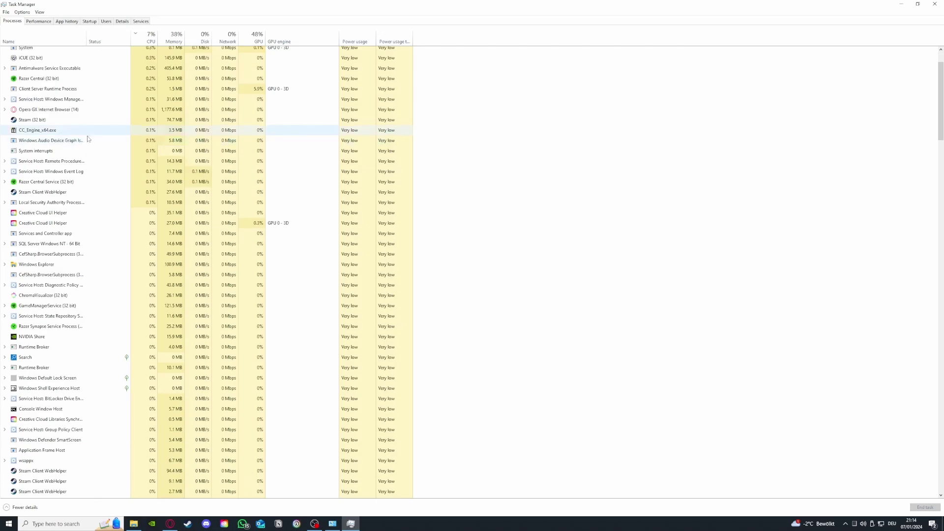
{"action": "scroll", "coordinate": [108, 205], "scroll_direction": "up", "scroll_amount": 6}
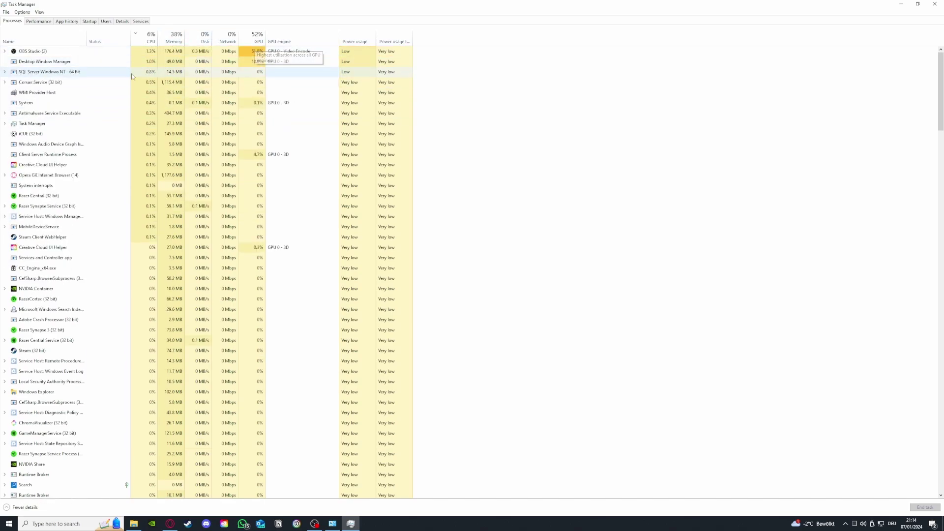
{"action": "left_click", "coordinate": [259, 43]}
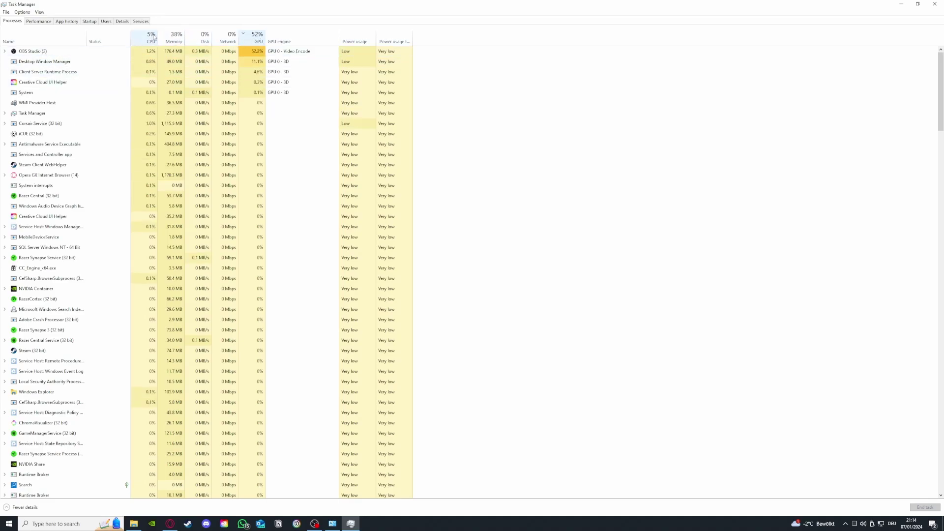
{"action": "left_click", "coordinate": [5, 52]}
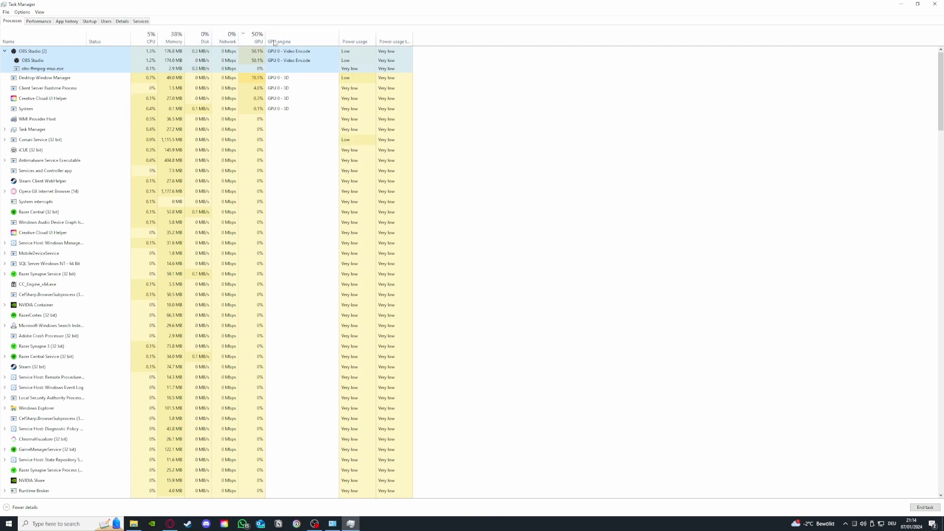
{"action": "right_click", "coordinate": [166, 28]}
{"action": "left_click", "coordinate": [305, 35]}
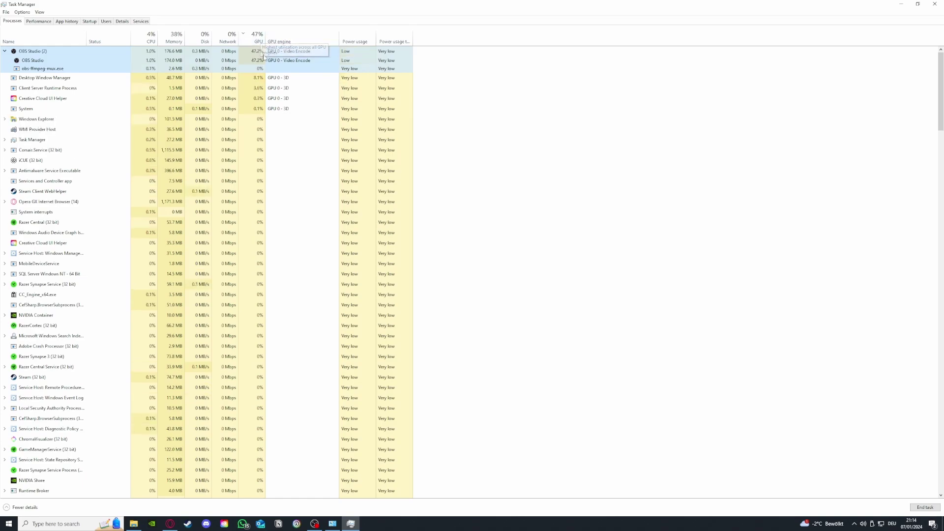
{"action": "left_click", "coordinate": [94, 61]}
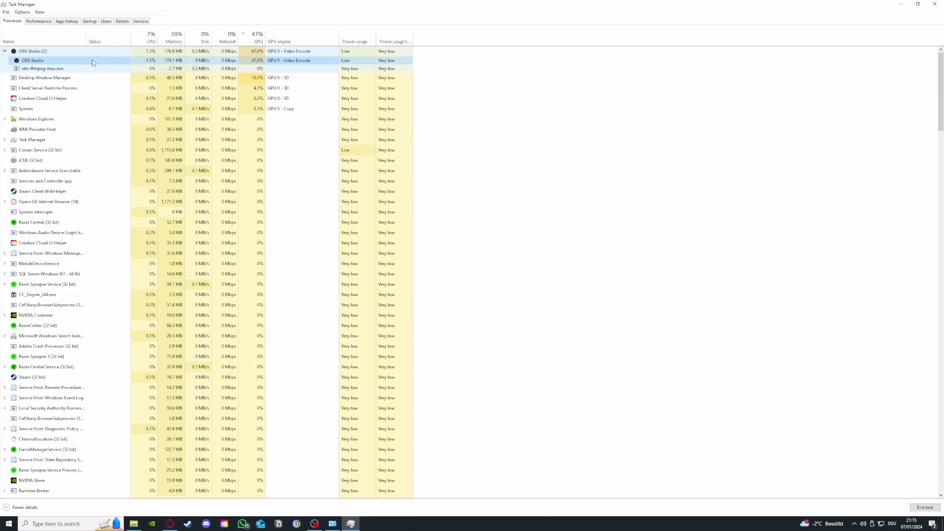
{"action": "right_click", "coordinate": [92, 63]}
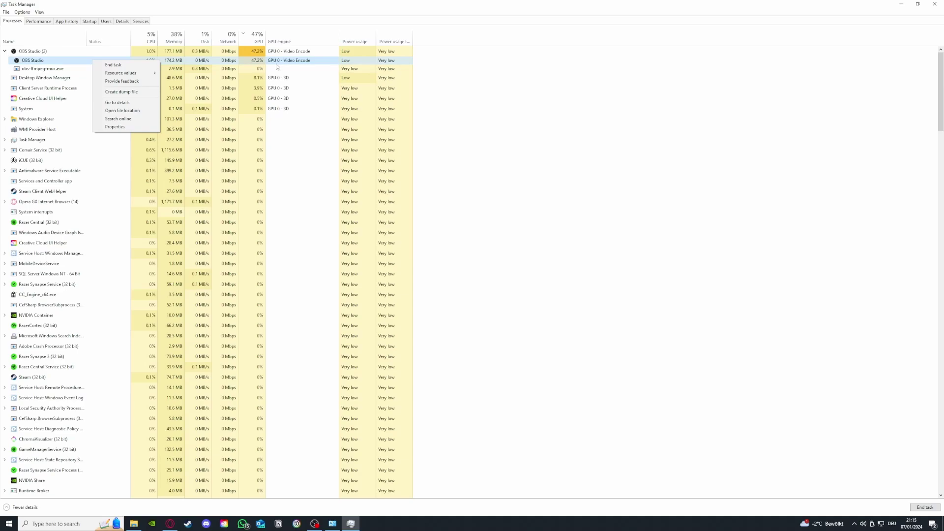
{"action": "left_click", "coordinate": [230, 170]}
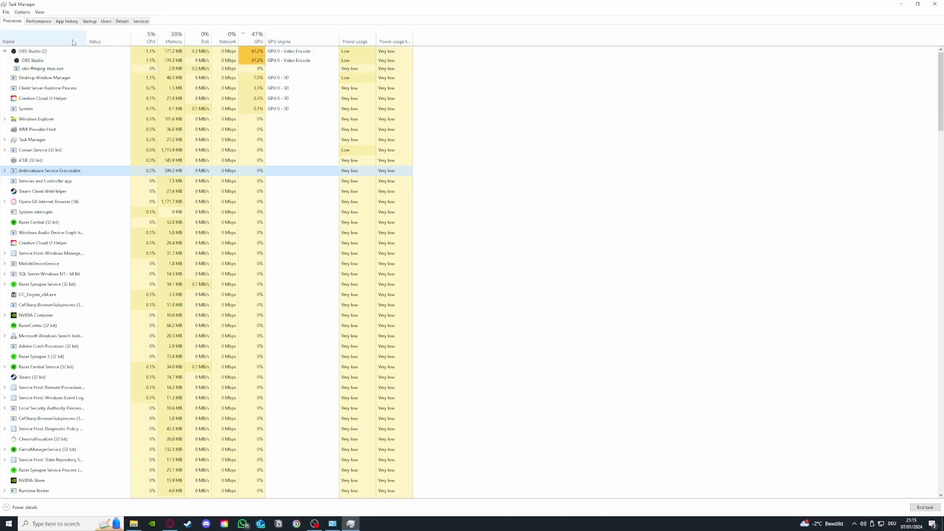
On the Performance page, view the Memory, Disk 1 (C:), Ethernet and GPU 0 graphs.
{"action": "left_click", "coordinate": [45, 21]}
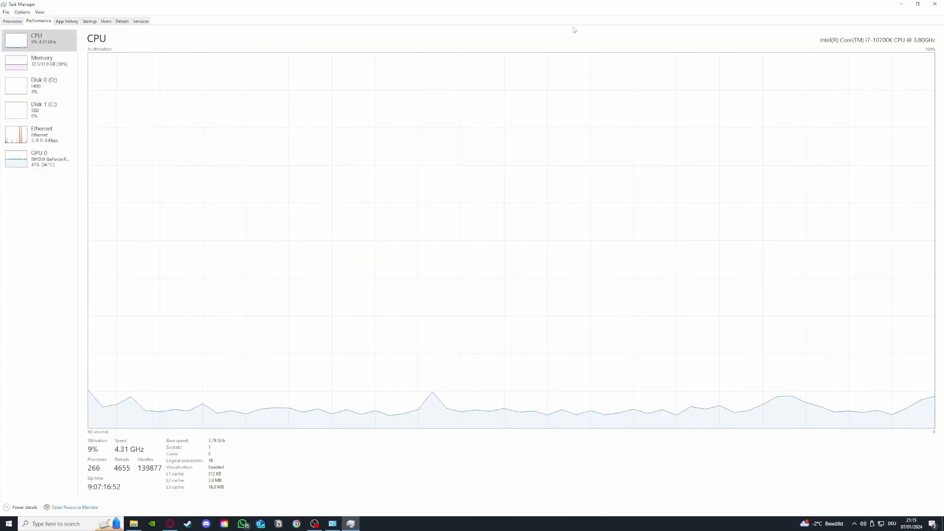
{"action": "left_click", "coordinate": [61, 65]}
{"action": "left_click", "coordinate": [45, 109]}
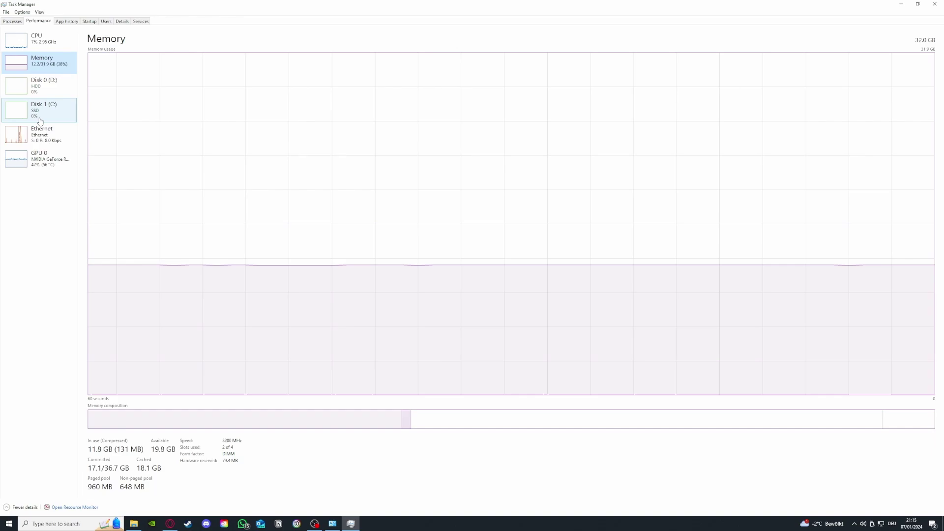
{"action": "left_click", "coordinate": [45, 134]}
{"action": "left_click", "coordinate": [44, 158]}
{"action": "left_click", "coordinate": [44, 134]}
Recheck the Memory, CPU, Ethernet and GPU 0 graphs, then close Task Manager.
{"action": "left_click", "coordinate": [42, 61]}
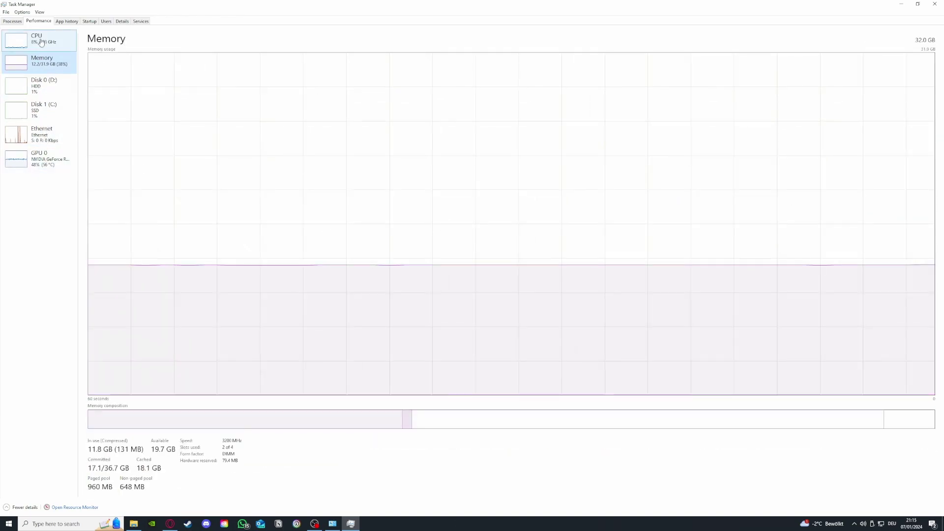
{"action": "left_click", "coordinate": [42, 40]}
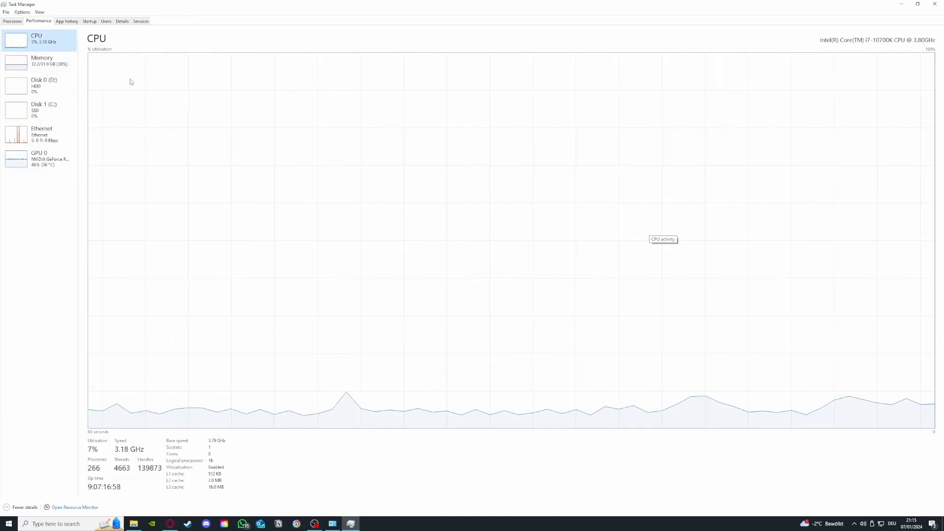
{"action": "left_click", "coordinate": [44, 135]}
{"action": "left_click", "coordinate": [43, 159]}
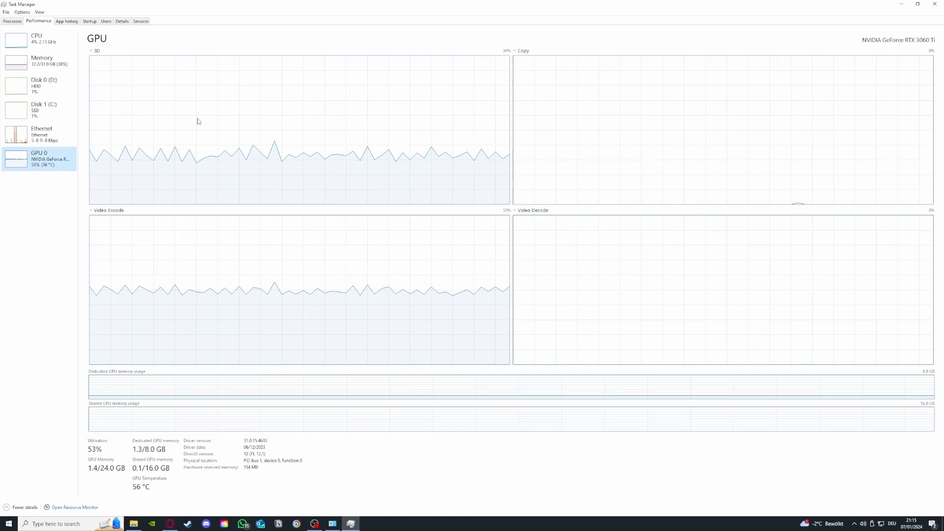
{"action": "left_click", "coordinate": [43, 67]}
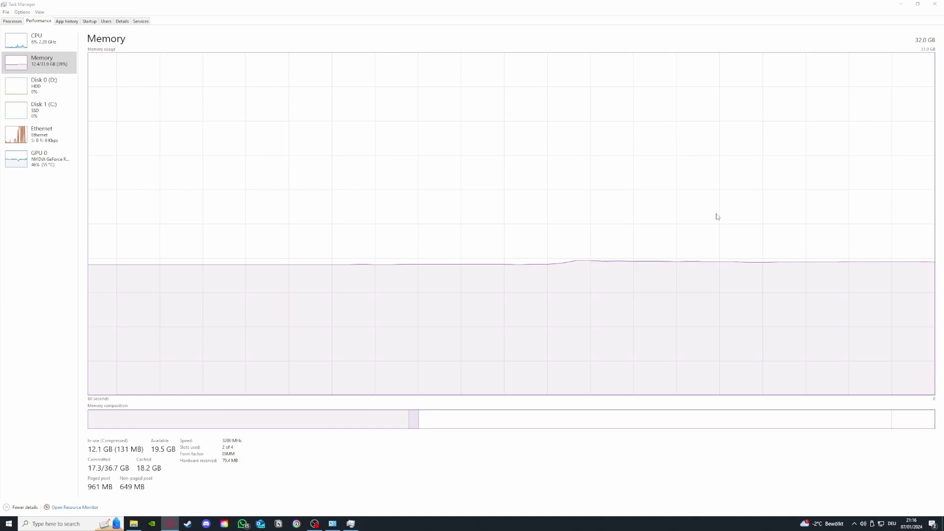
{"action": "left_click", "coordinate": [936, 4]}
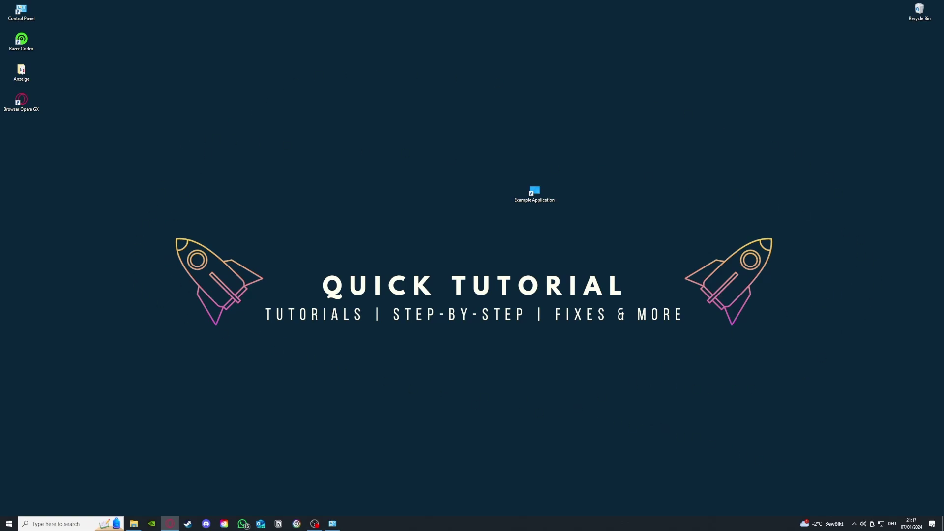
Show the hidden system-tray icons so the NVIDIA Settings icon is visible.
{"action": "left_click", "coordinate": [855, 524]}
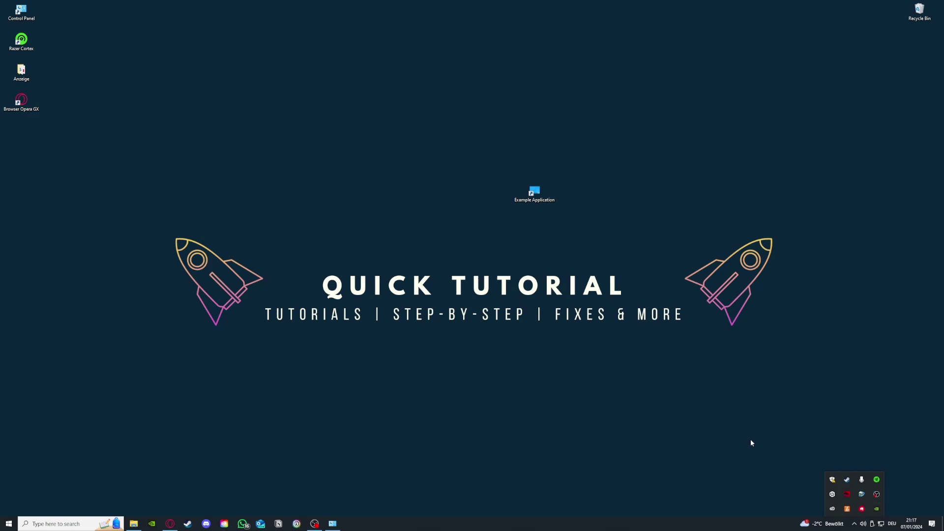
Launch the NVIDIA Control Panel from the NVIDIA tray icon's menu.
{"action": "right_click", "coordinate": [876, 510]}
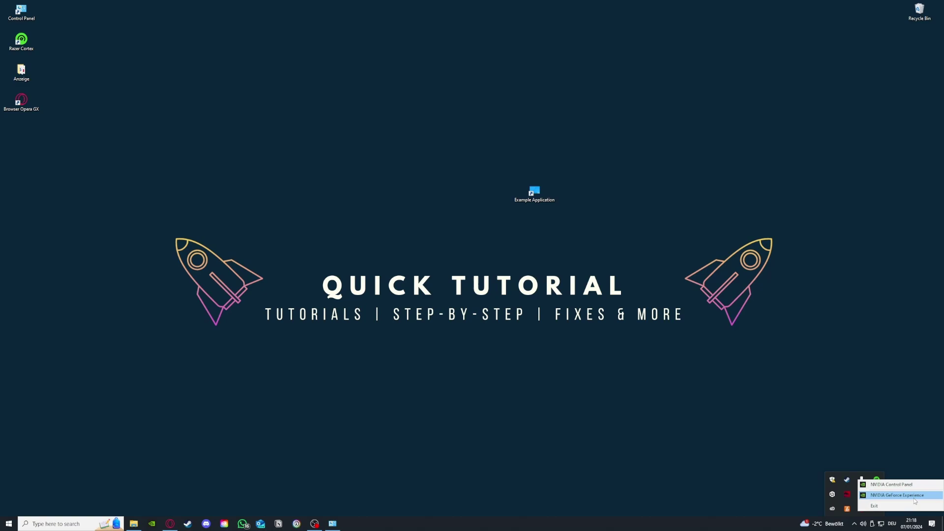
{"action": "left_click", "coordinate": [888, 486]}
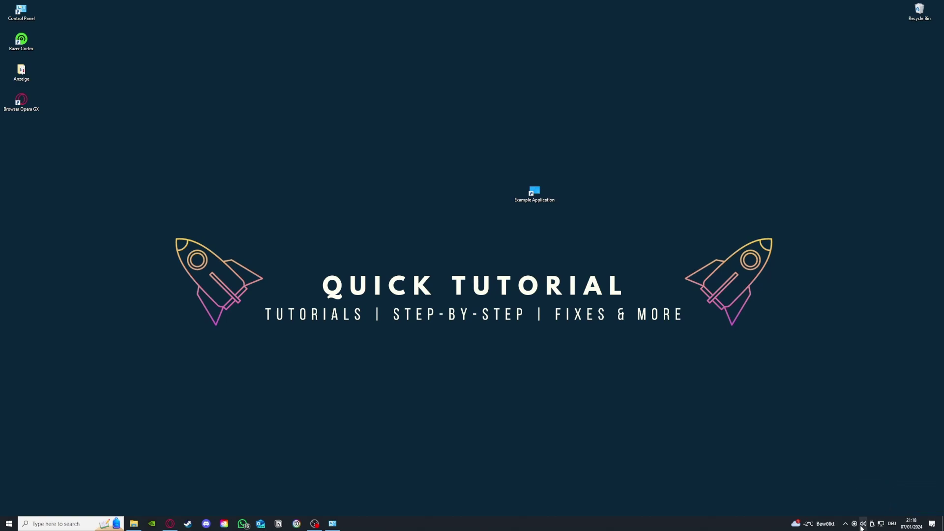
{"action": "left_click", "coordinate": [854, 525]}
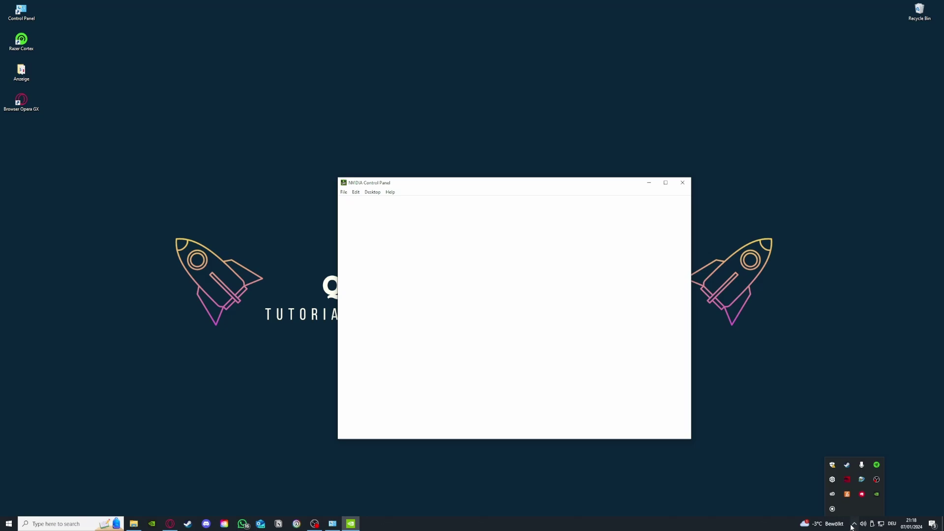
{"action": "right_click", "coordinate": [876, 494]}
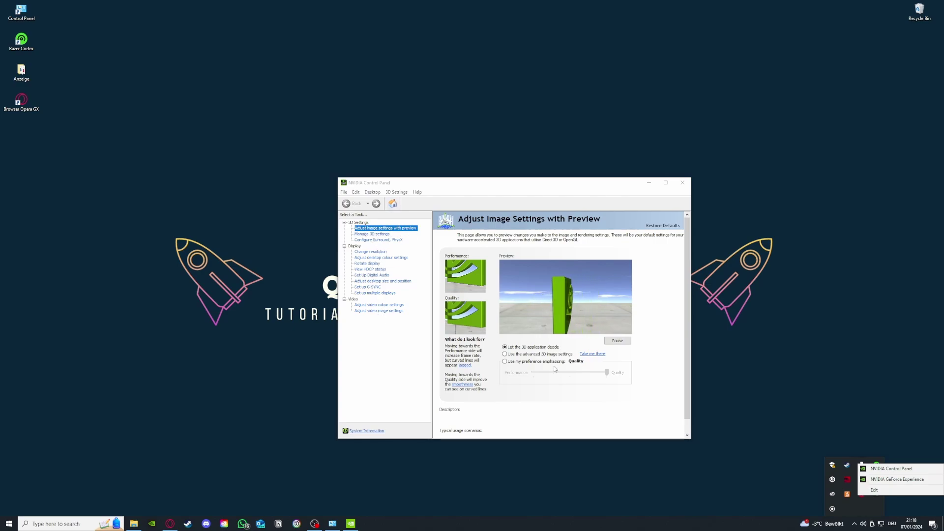
Dismiss the tray menu and review the Adjust Image Settings with Preview page.
{"action": "left_click", "coordinate": [555, 410]}
{"action": "mouse_move", "coordinate": [557, 336]}
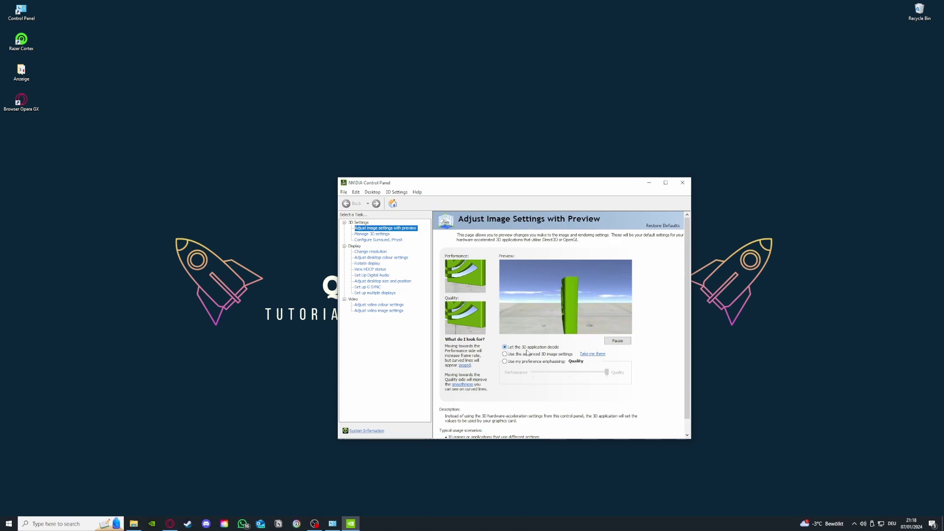
{"action": "mouse_move", "coordinate": [507, 362]}
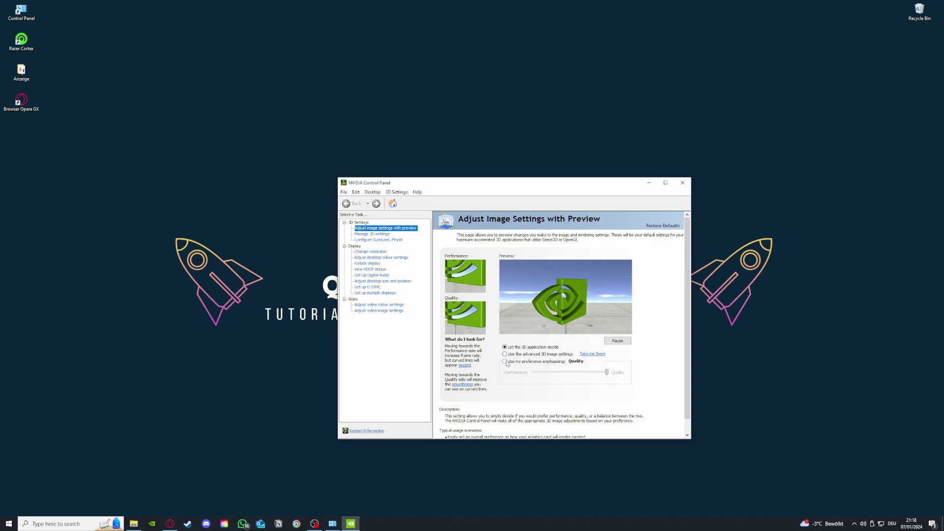
{"action": "left_click", "coordinate": [505, 362]}
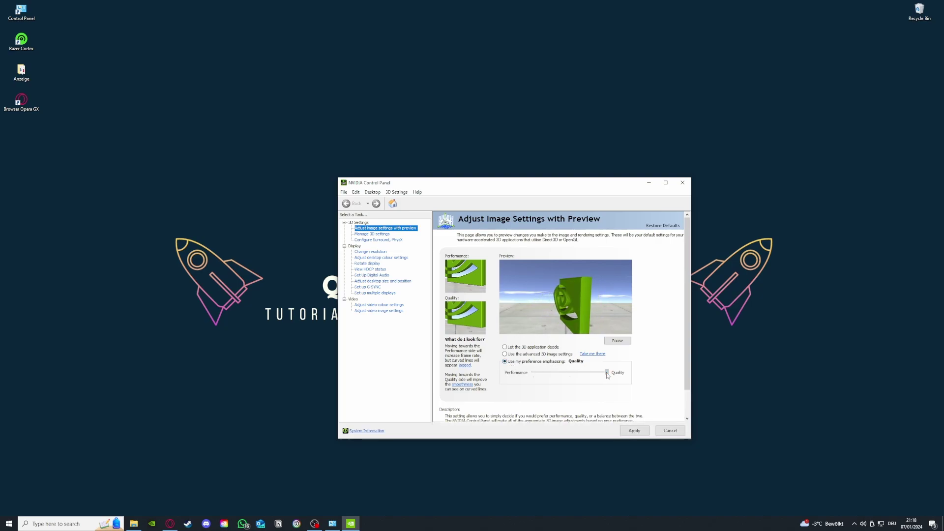
{"action": "left_click_drag", "start_coordinate": [605, 372], "coordinate": [540, 377]}
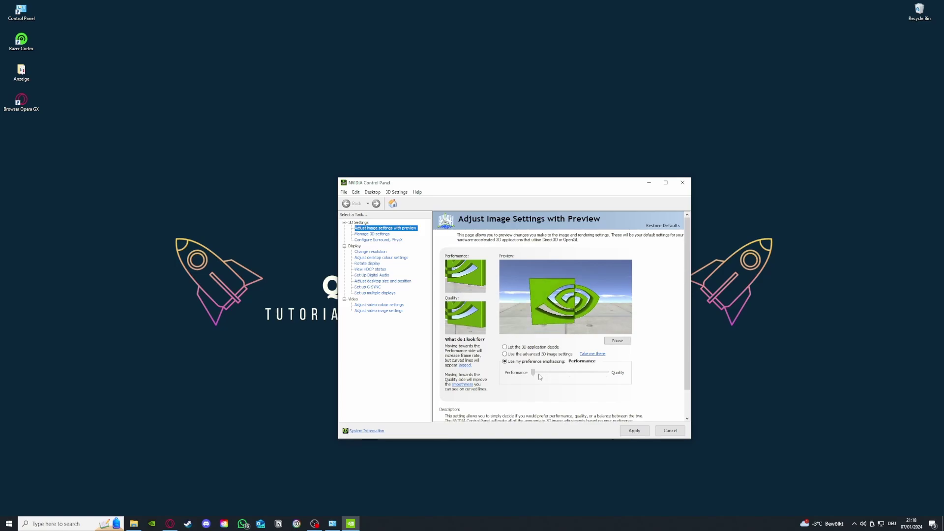
{"action": "left_click", "coordinate": [634, 431]}
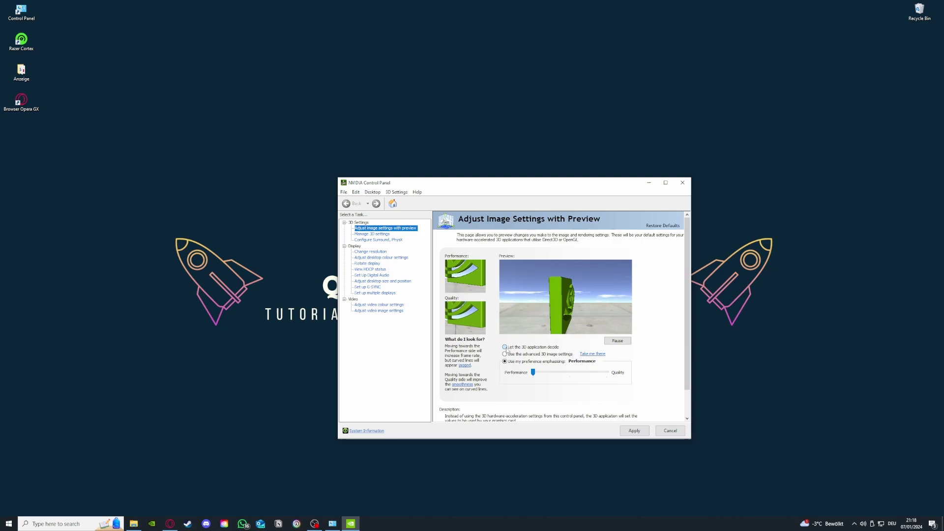
{"action": "left_click", "coordinate": [506, 348]}
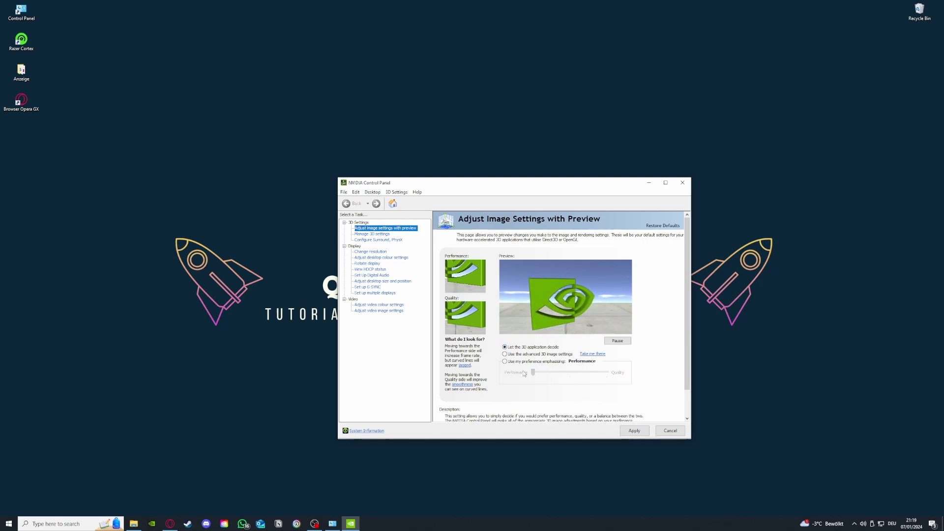
{"action": "left_click", "coordinate": [505, 361]}
{"action": "left_click_drag", "start_coordinate": [533, 377], "coordinate": [607, 375]}
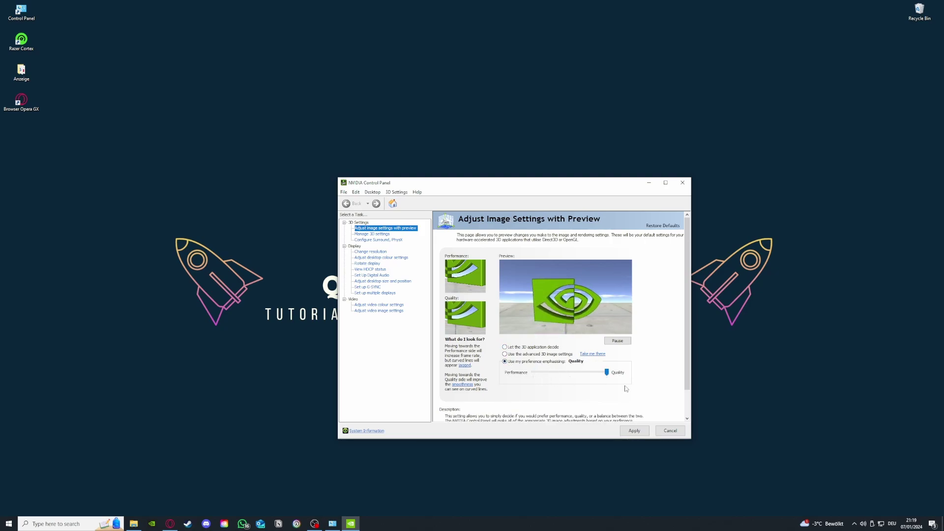
{"action": "left_click", "coordinate": [506, 348]}
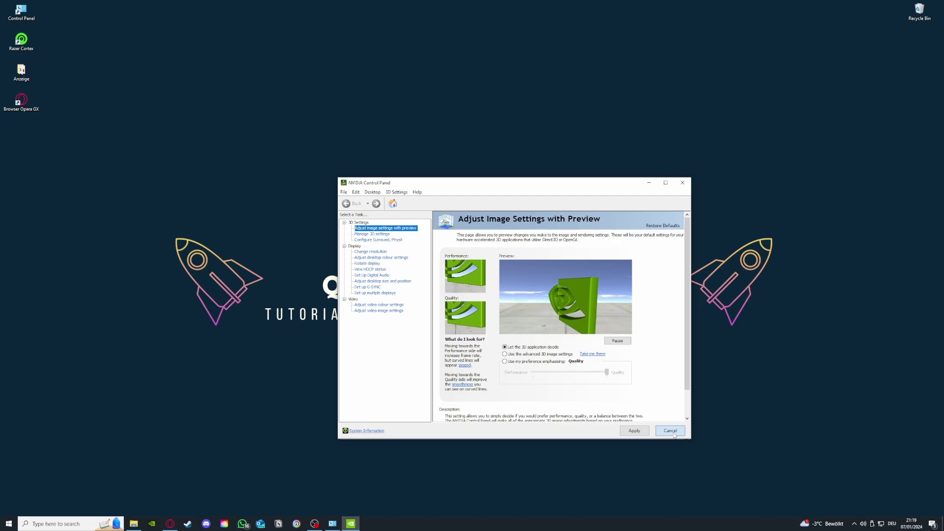
Cancel out of NVIDIA Control Panel, search 'contro', dismiss search, and select the Control Panel icon.
{"action": "left_click", "coordinate": [682, 183]}
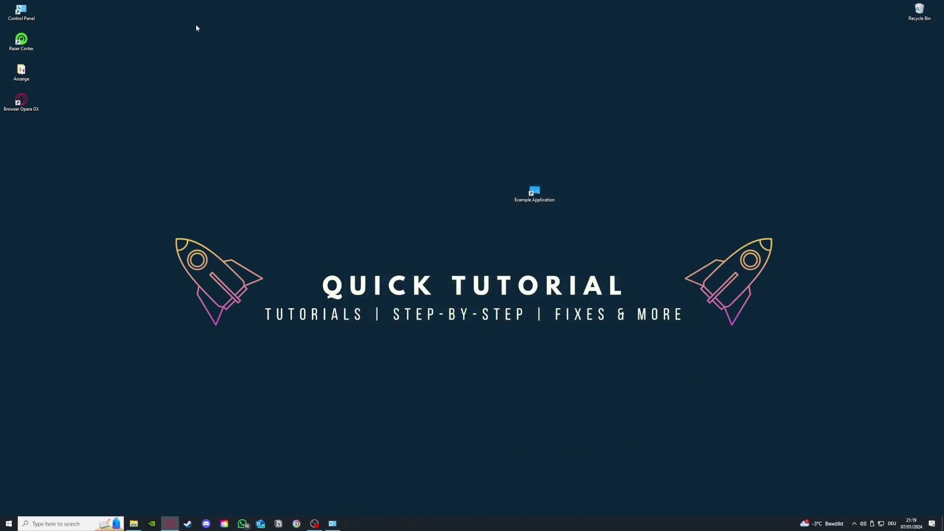
{"action": "left_click", "coordinate": [108, 524]}
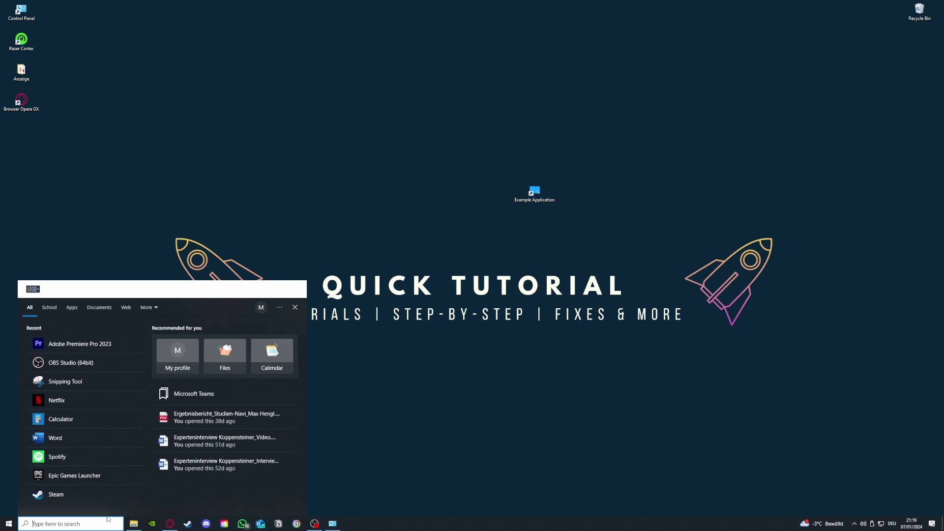
{"action": "type", "text": "co"}
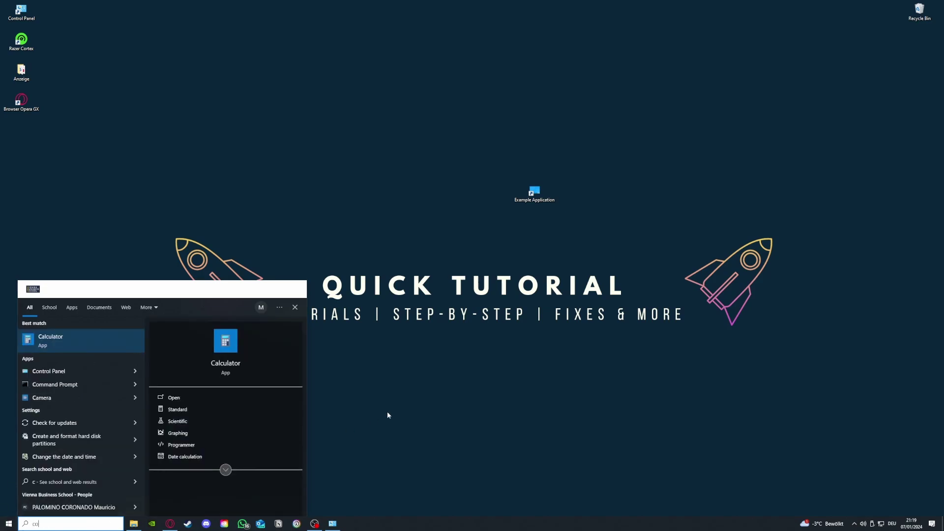
{"action": "type", "text": "ntro"}
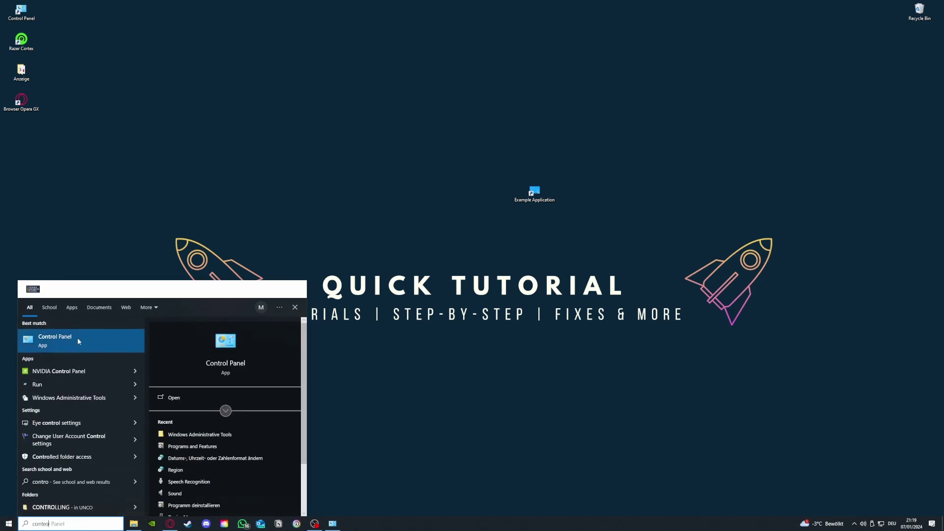
{"action": "key", "text": "Escape"}
{"action": "left_click", "coordinate": [24, 20]}
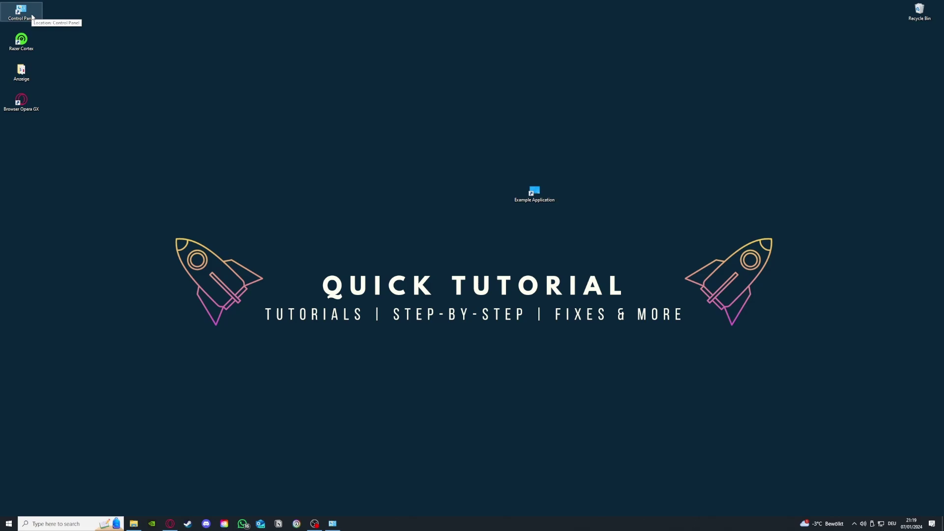
Open Control Panel from its desktop icon and go to System and Security.
{"action": "double_click", "coordinate": [28, 16]}
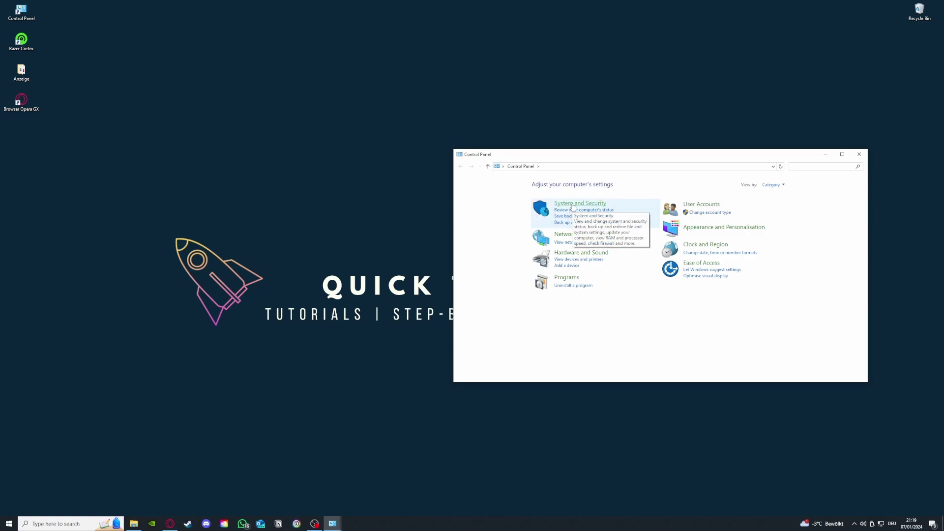
{"action": "left_click", "coordinate": [573, 207]}
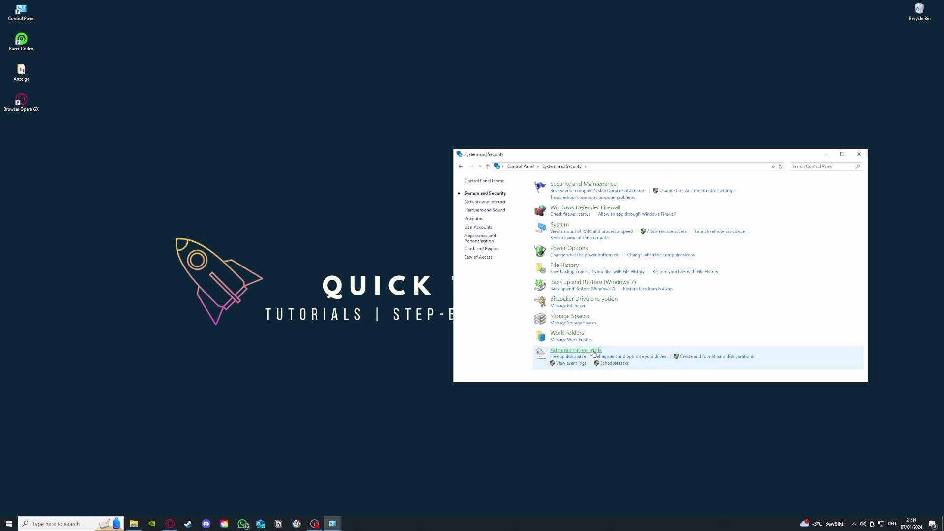
Open Administrative Tools, browse its 20 tool shortcuts, and select Disk Clean-up.
{"action": "left_click", "coordinate": [594, 352]}
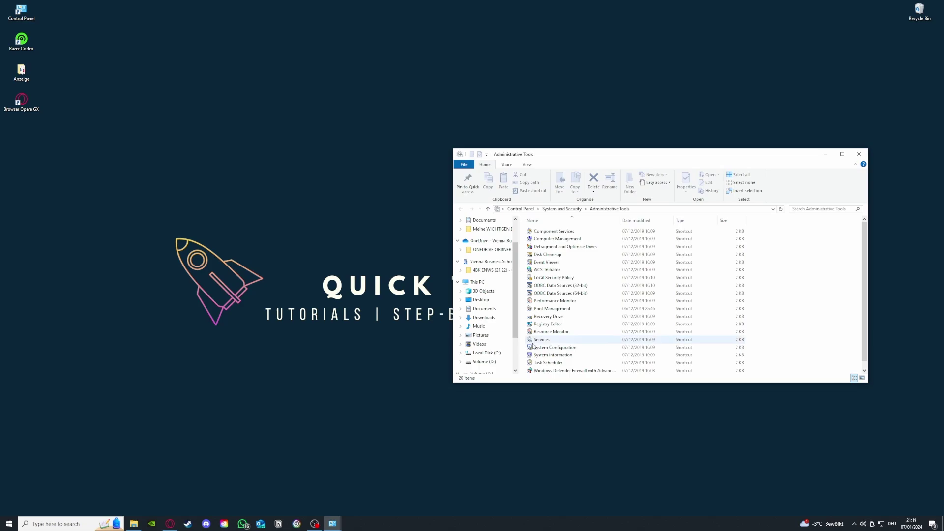
{"action": "scroll", "coordinate": [533, 346], "scroll_direction": "down", "scroll_amount": 1}
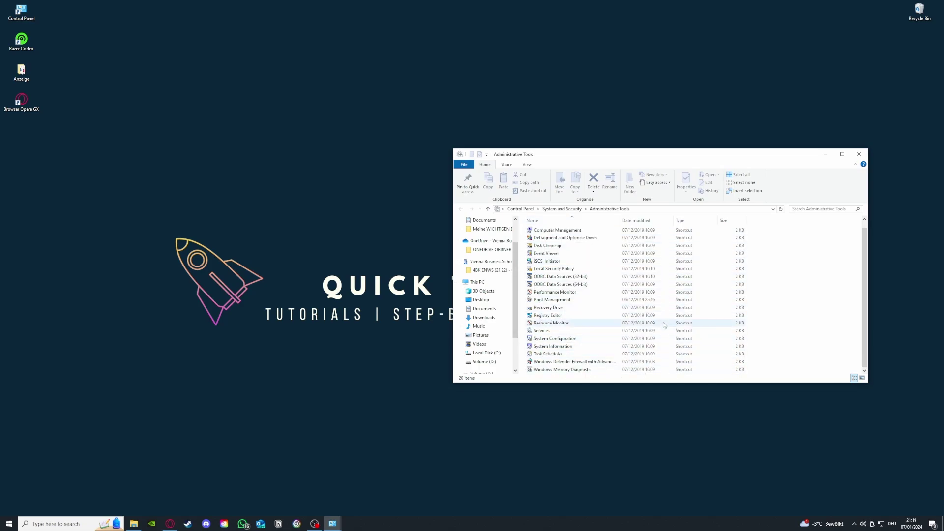
{"action": "scroll", "coordinate": [568, 352], "scroll_direction": "up", "scroll_amount": 1}
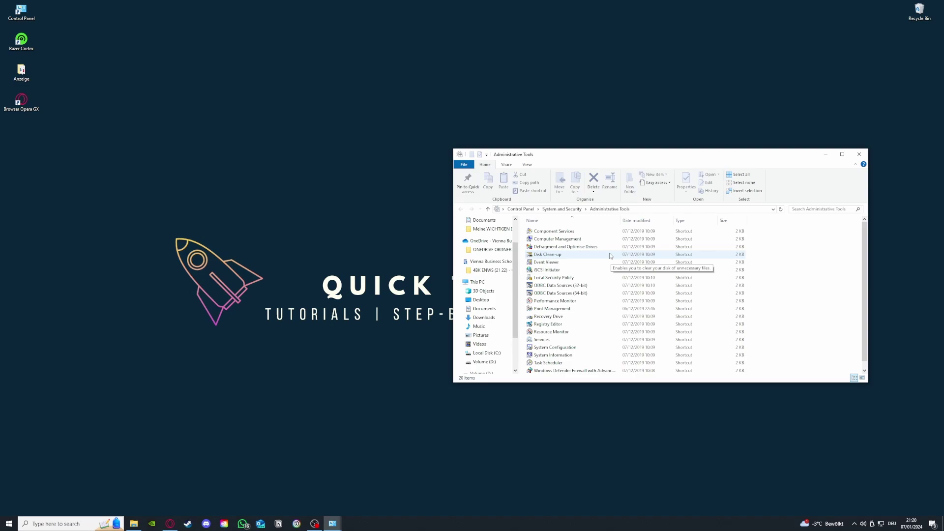
{"action": "left_click", "coordinate": [604, 256]}
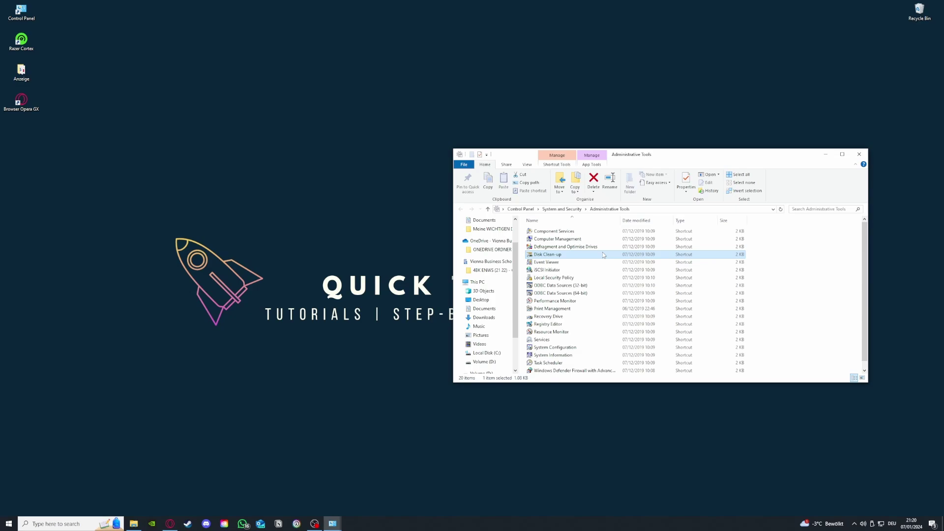
Scan Volume (D:) with Disk Clean-up, then restart it with Clean up system files.
{"action": "double_click", "coordinate": [602, 255]}
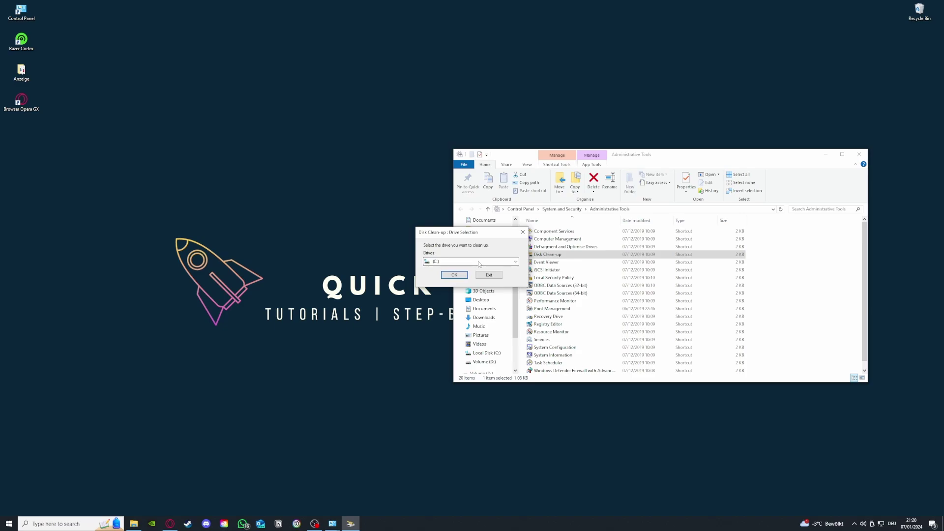
{"action": "left_click", "coordinate": [480, 263]}
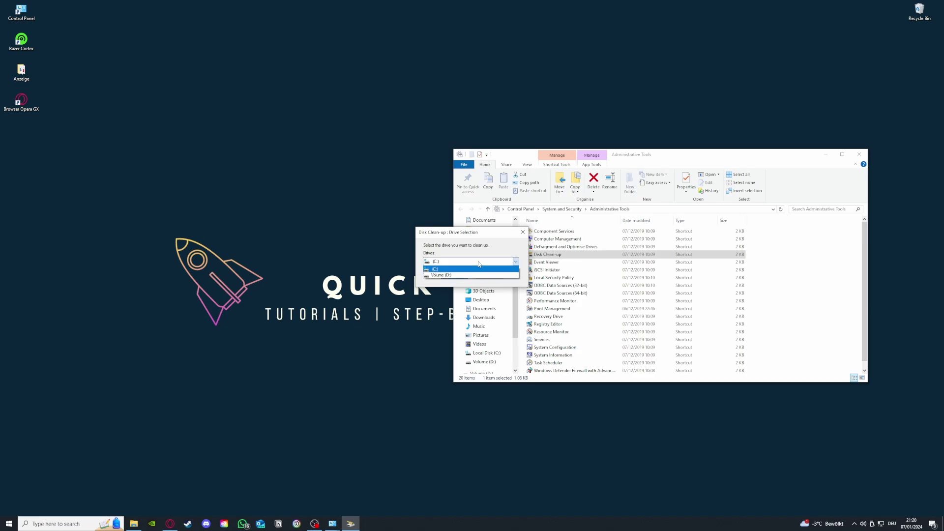
{"action": "left_click", "coordinate": [451, 275]}
{"action": "left_click", "coordinate": [455, 276]}
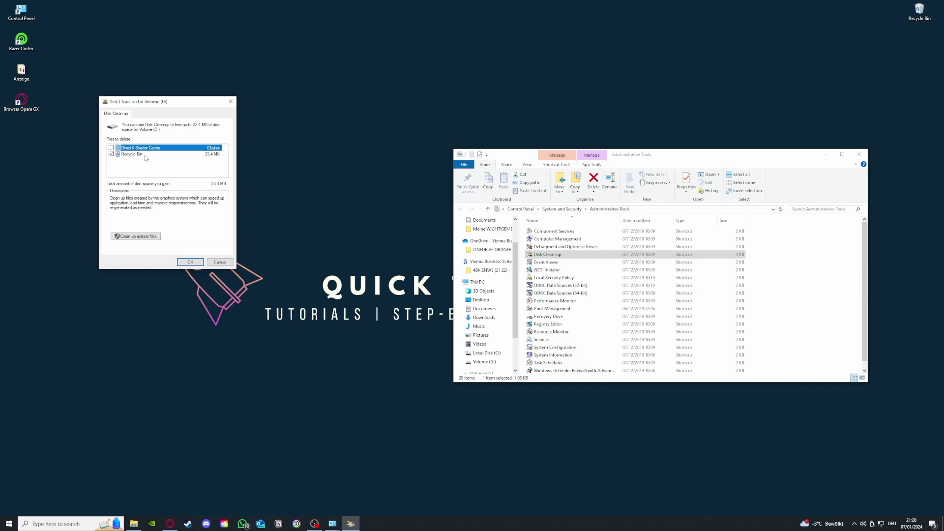
{"action": "left_click", "coordinate": [127, 237]}
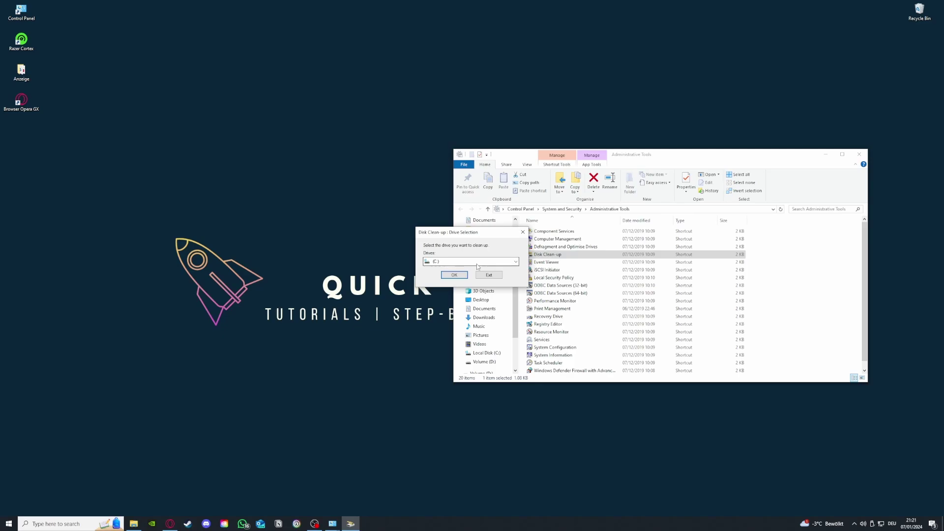
Scan drive C: for deletable files, showing up to 16.2 GB reclaimable, 13.6 GB ticked.
{"action": "left_click", "coordinate": [476, 263]}
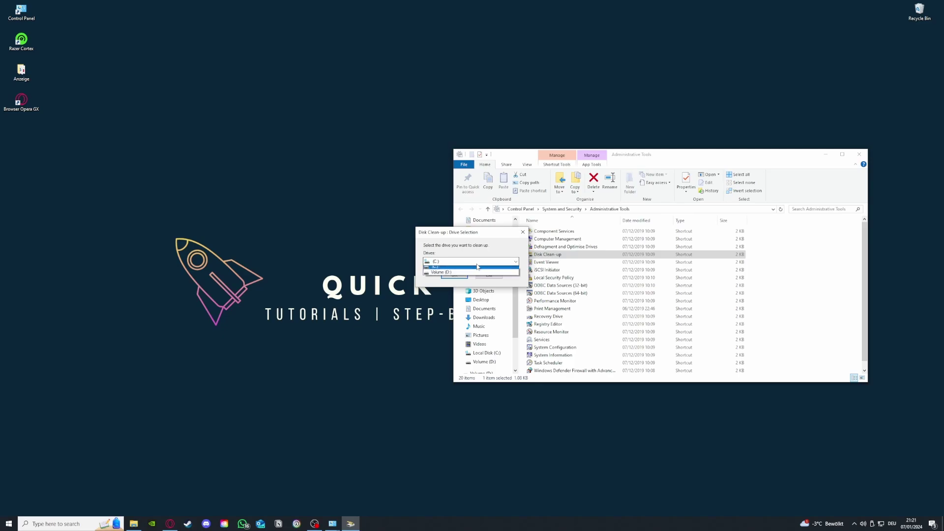
{"action": "left_click", "coordinate": [473, 269]}
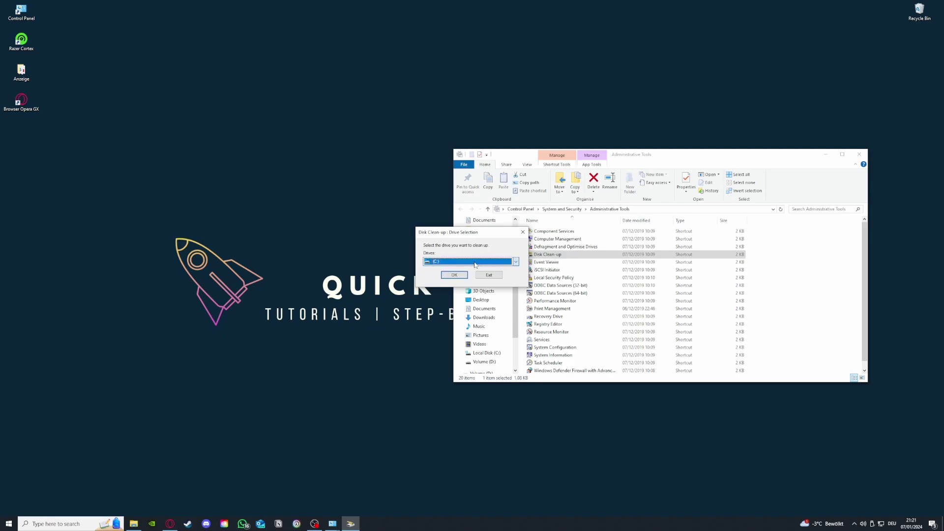
{"action": "left_click", "coordinate": [454, 276]}
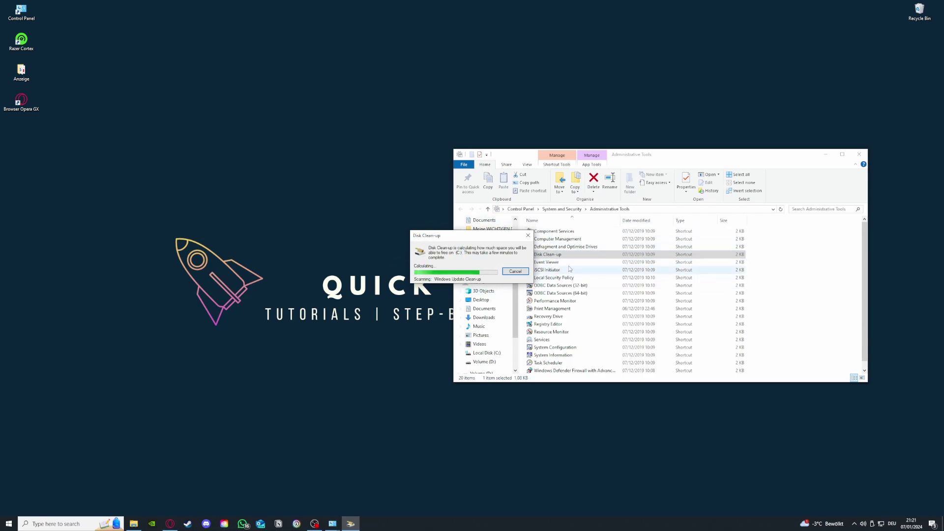
{"action": "scroll", "coordinate": [184, 169], "scroll_direction": "down", "scroll_amount": 3}
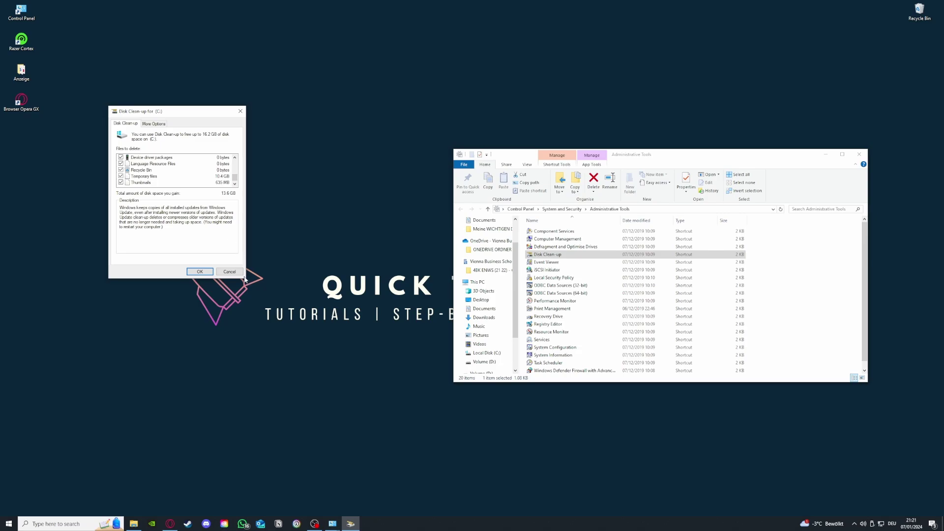
{"action": "scroll", "coordinate": [146, 163], "scroll_direction": "up", "scroll_amount": 3}
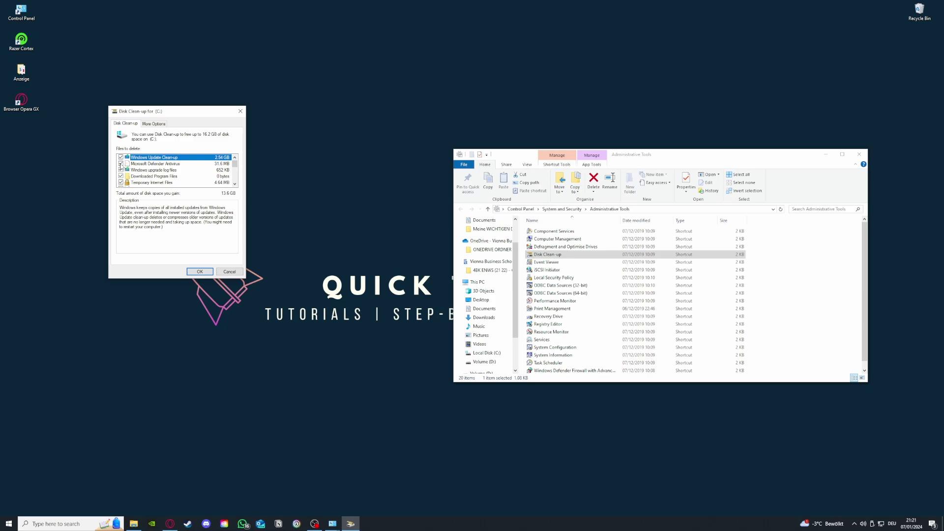
{"action": "scroll", "coordinate": [121, 165], "scroll_direction": "down", "scroll_amount": 1}
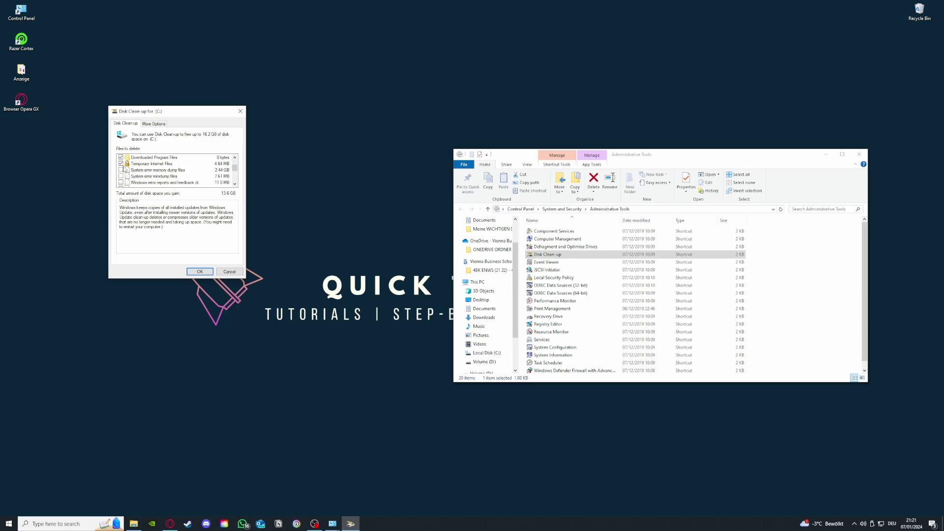
{"action": "scroll", "coordinate": [127, 173], "scroll_direction": "down", "scroll_amount": 3}
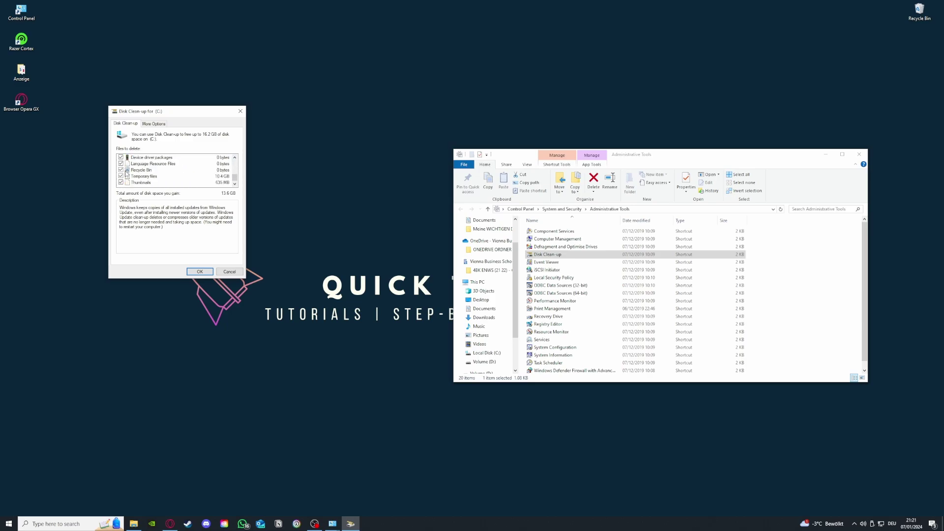
{"action": "scroll", "coordinate": [121, 186], "scroll_direction": "up", "scroll_amount": 2}
{"action": "scroll", "coordinate": [168, 177], "scroll_direction": "up", "scroll_amount": 1}
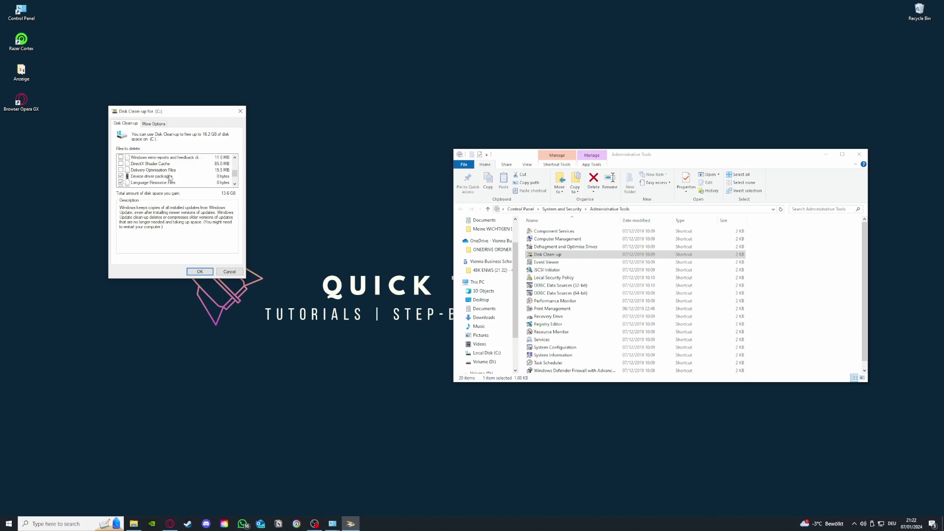
{"action": "scroll", "coordinate": [167, 178], "scroll_direction": "up", "scroll_amount": 3}
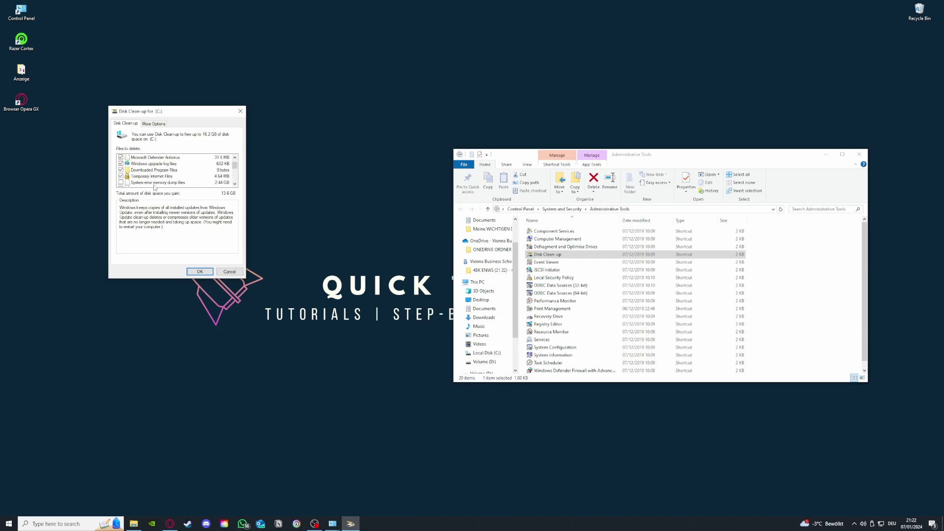
{"action": "scroll", "coordinate": [182, 185], "scroll_direction": "down", "scroll_amount": 1}
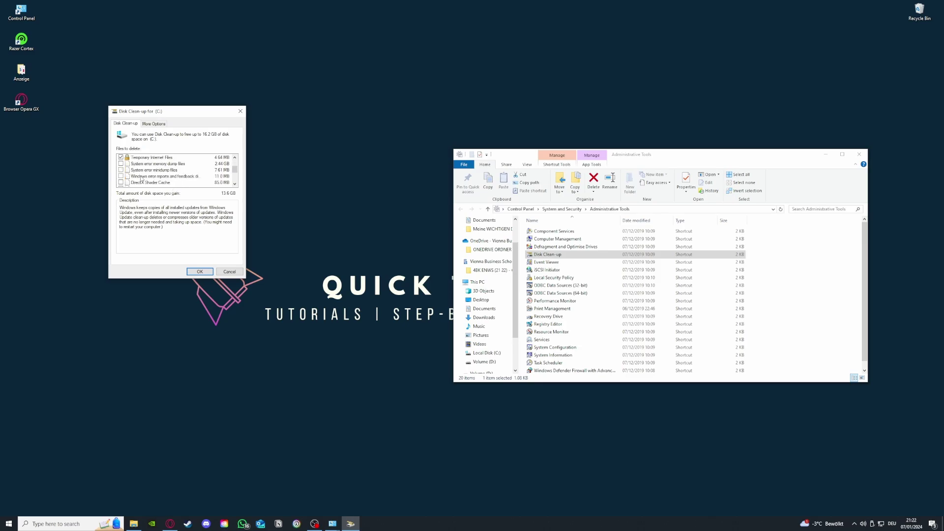
Tick memory dump, minidump and Windows error report files, bringing the clean-up total to 16.1 GB.
{"action": "left_click", "coordinate": [121, 164]}
{"action": "left_click", "coordinate": [121, 170]}
{"action": "left_click", "coordinate": [120, 176]}
{"action": "scroll", "coordinate": [121, 177], "scroll_direction": "down", "scroll_amount": 1}
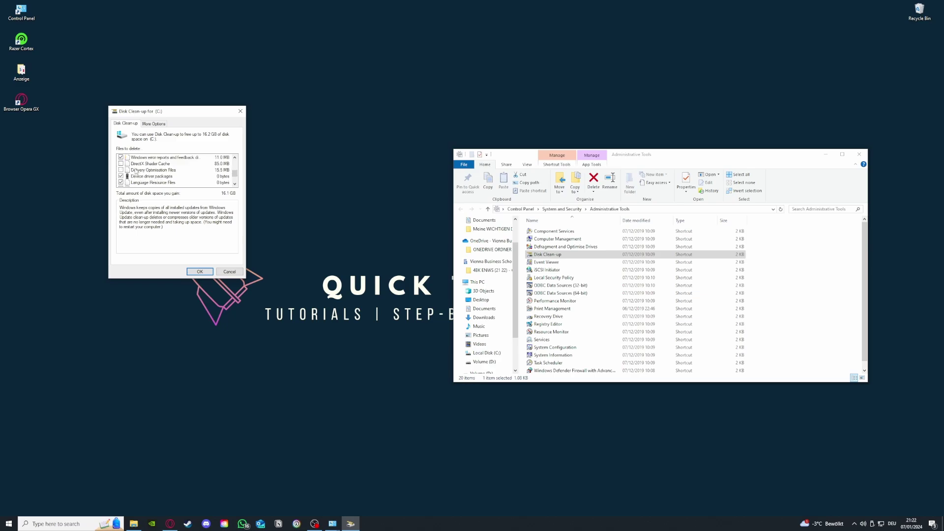
{"action": "scroll", "coordinate": [180, 172], "scroll_direction": "down", "scroll_amount": 1}
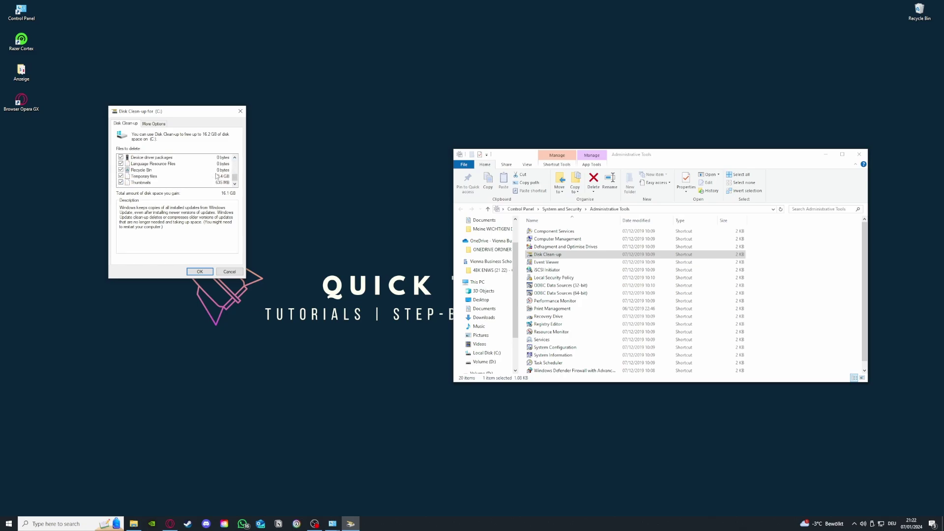
{"action": "scroll", "coordinate": [217, 176], "scroll_direction": "up", "scroll_amount": 1}
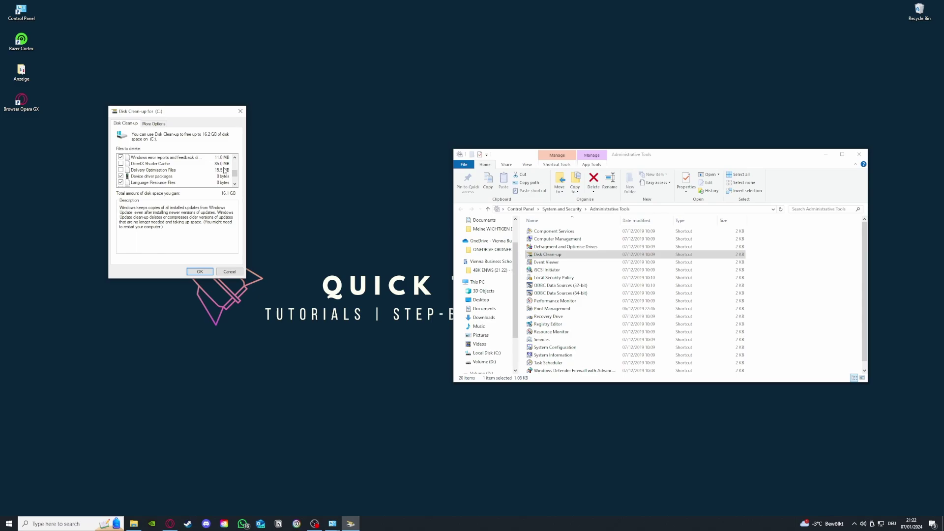
{"action": "scroll", "coordinate": [226, 169], "scroll_direction": "down", "scroll_amount": 1}
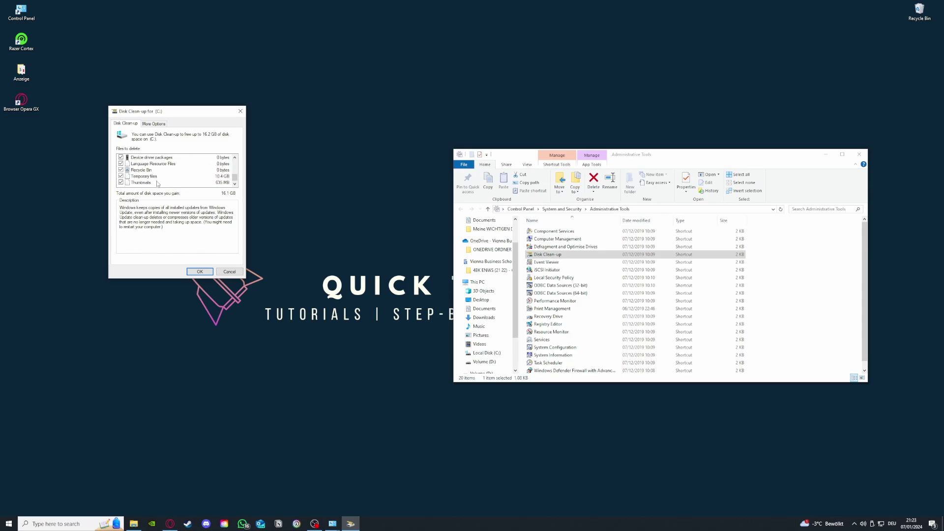
{"action": "scroll", "coordinate": [159, 187], "scroll_direction": "up", "scroll_amount": 1}
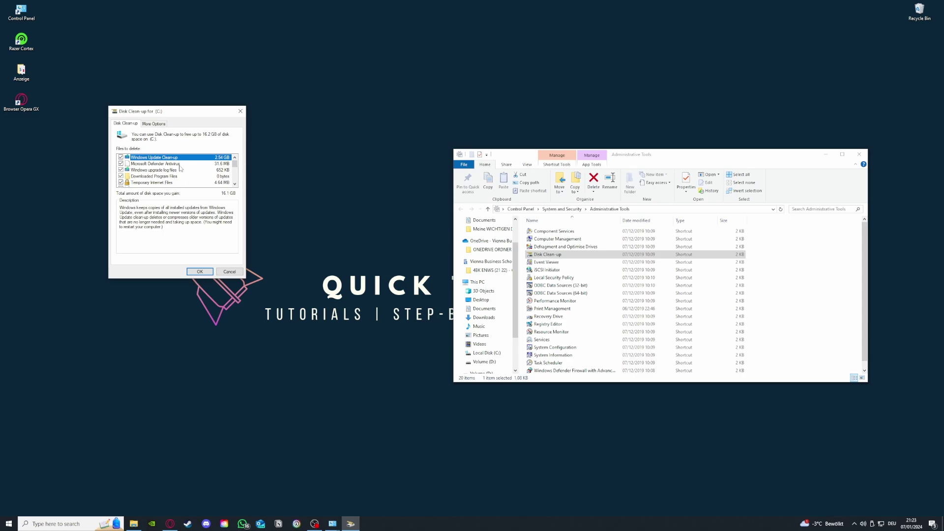
{"action": "scroll", "coordinate": [181, 169], "scroll_direction": "down", "scroll_amount": 1}
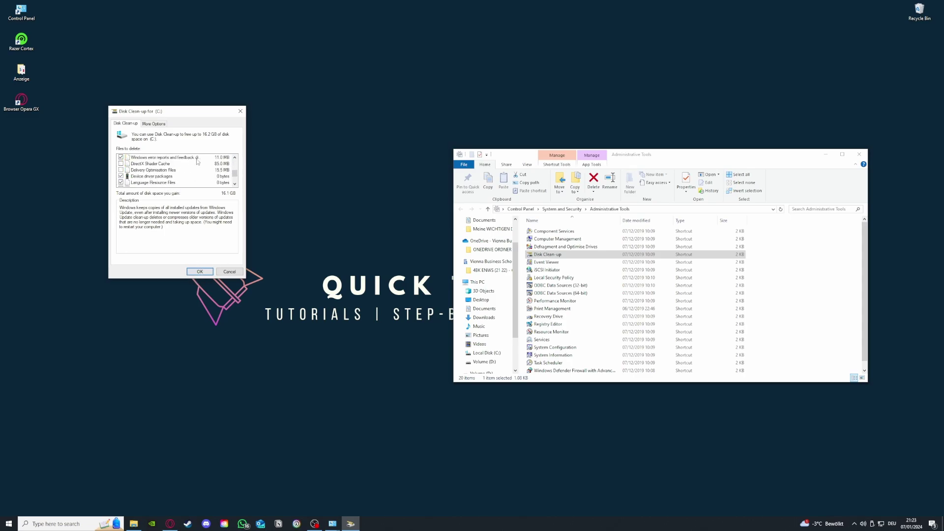
{"action": "scroll", "coordinate": [197, 172], "scroll_direction": "up", "scroll_amount": 1}
{"action": "scroll", "coordinate": [199, 167], "scroll_direction": "down", "scroll_amount": 2}
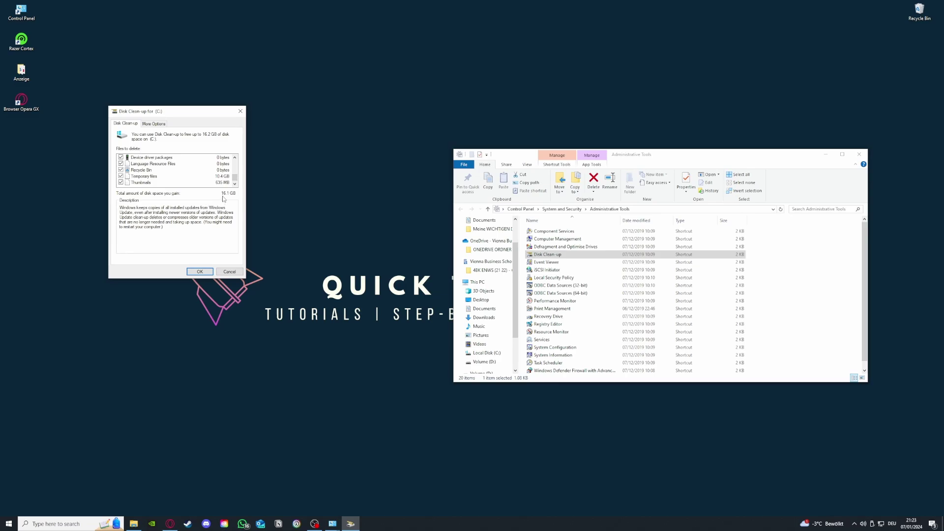
Permanently delete the 16.1 GB of selected files from drive C:, then return to Administrative Tools.
{"action": "left_click", "coordinate": [201, 272]}
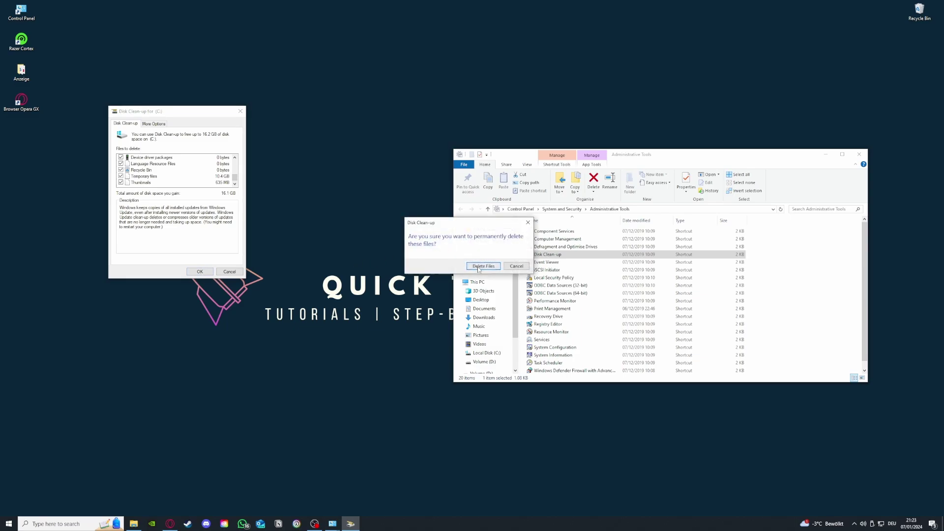
{"action": "left_click", "coordinate": [479, 267]}
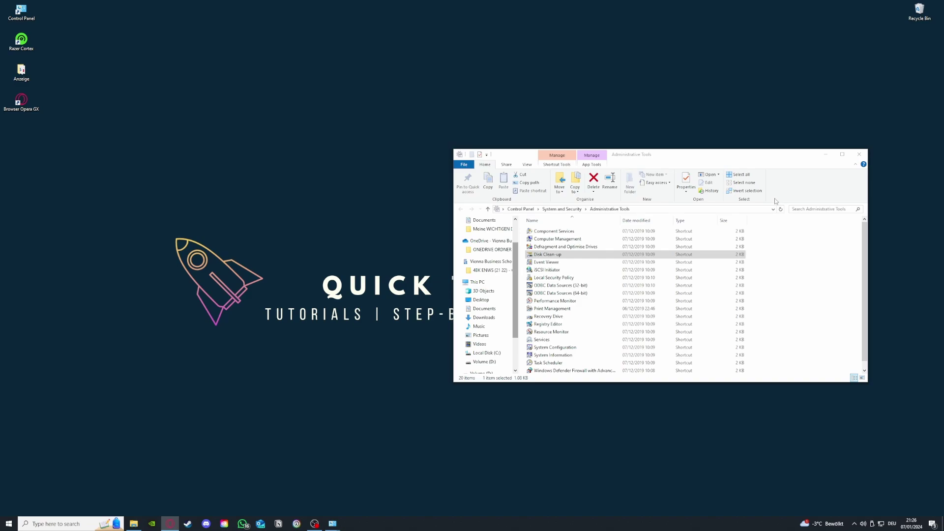
{"action": "left_click", "coordinate": [758, 153]}
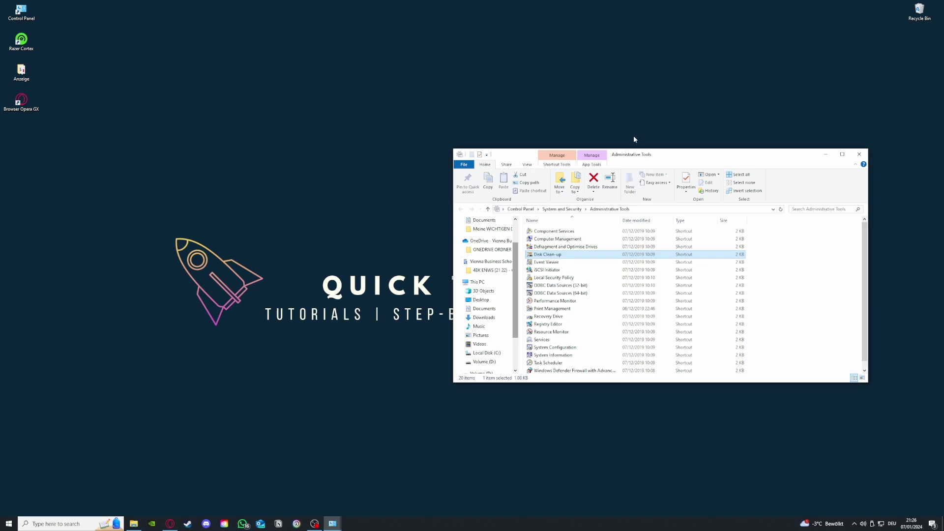
Move the Administrative Tools window aside, then close it and the System and Security window.
{"action": "left_click_drag", "start_coordinate": [654, 149], "coordinate": [614, 136]}
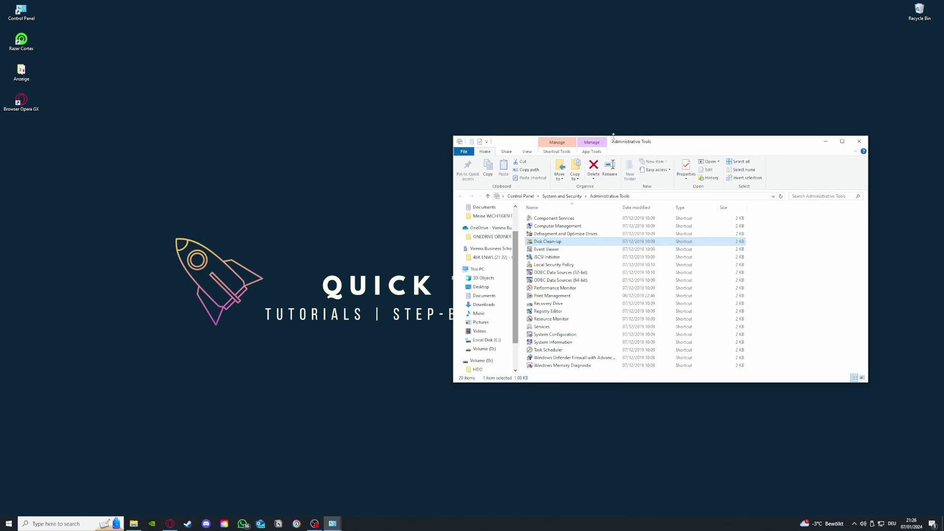
{"action": "left_click_drag", "start_coordinate": [718, 148], "coordinate": [658, 162]}
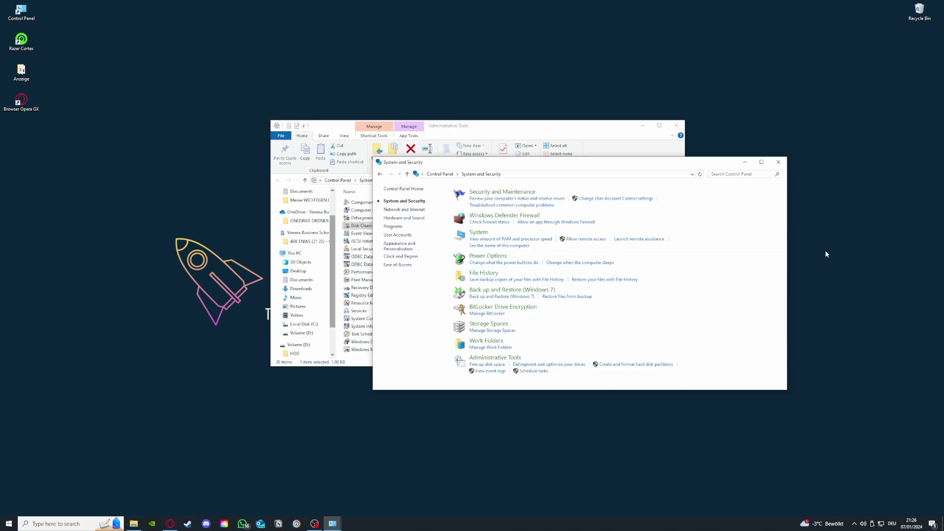
{"action": "left_click", "coordinate": [779, 161]}
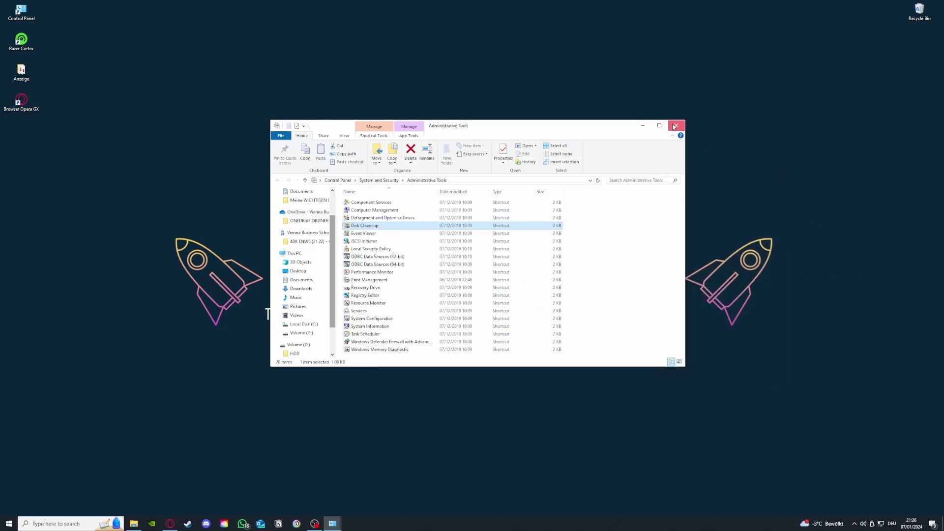
{"action": "left_click", "coordinate": [676, 125]}
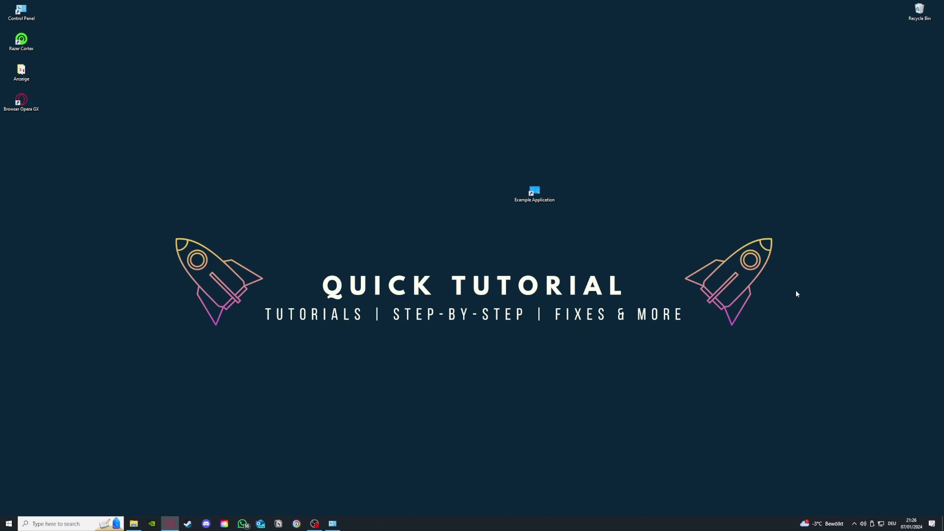